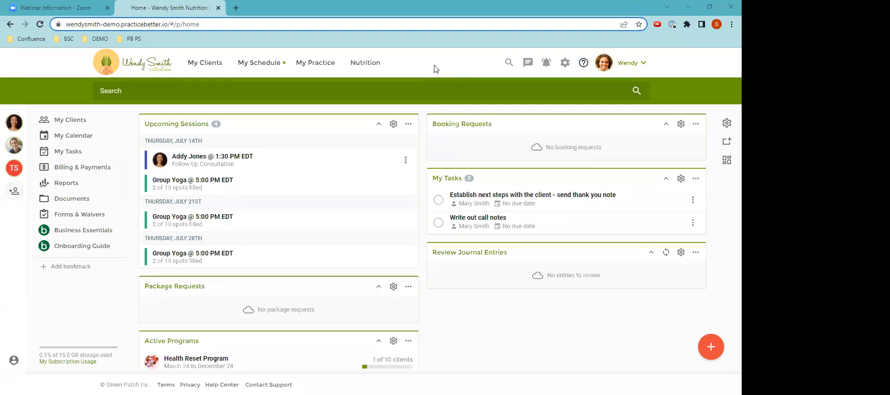
Go to the practice's Forms & Waivers and start creating a new form from a template
click(317, 64)
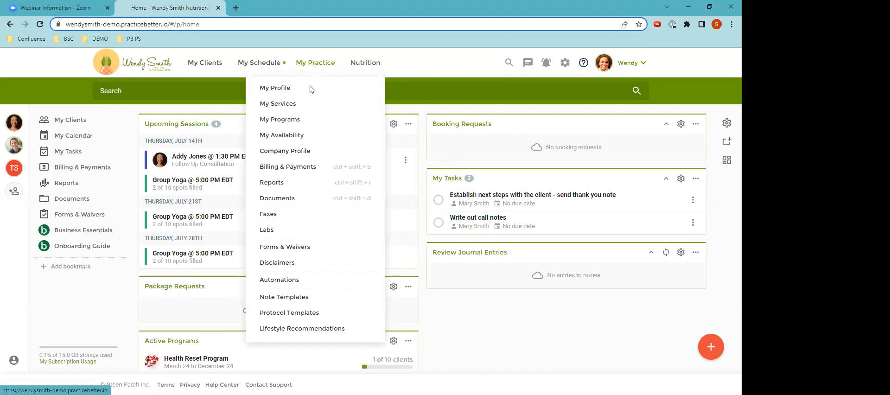
click(283, 249)
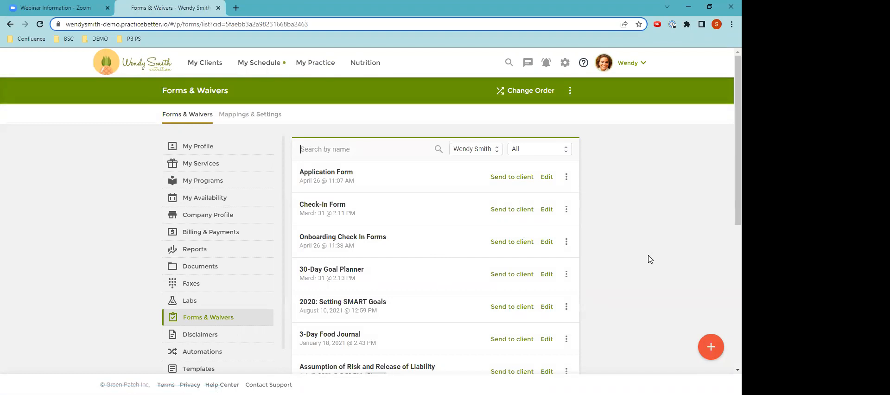
click(711, 349)
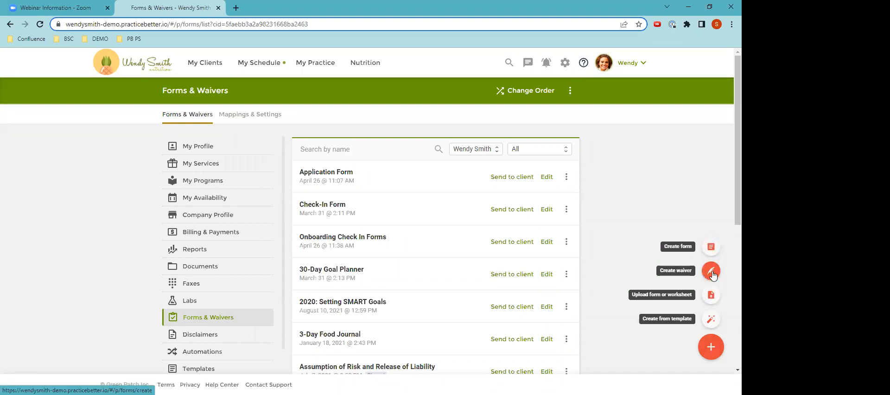
click(711, 319)
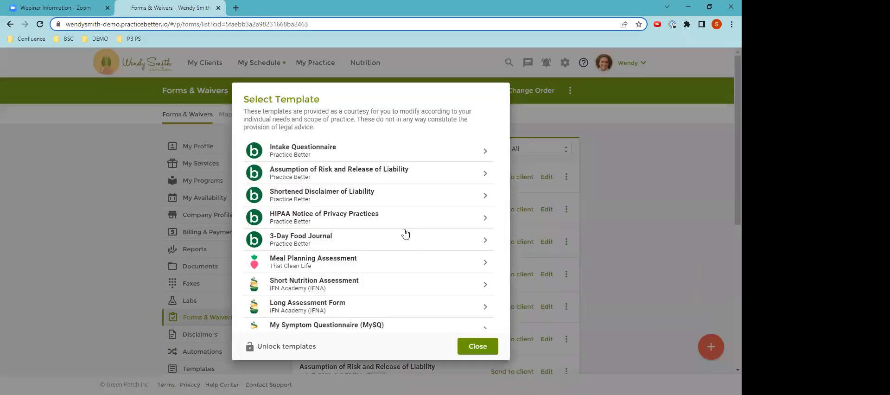
Browse the available templates, choose Practice Better's Intake Questionnaire, and acknowledge the notice to review and modify it
scroll(354, 188, down, 1)
scroll(355, 187, down, 3)
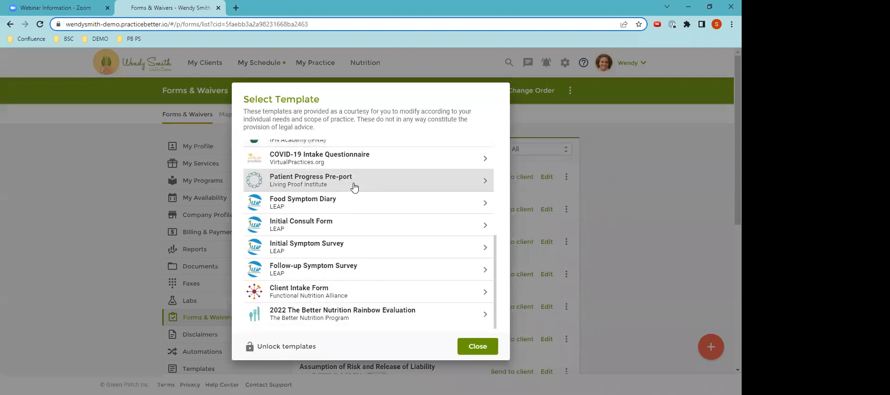
scroll(354, 187, up, 3)
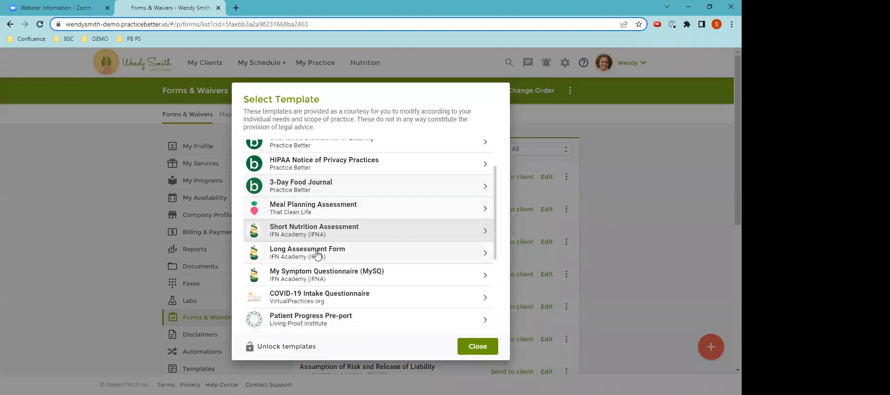
scroll(311, 232, up, 1)
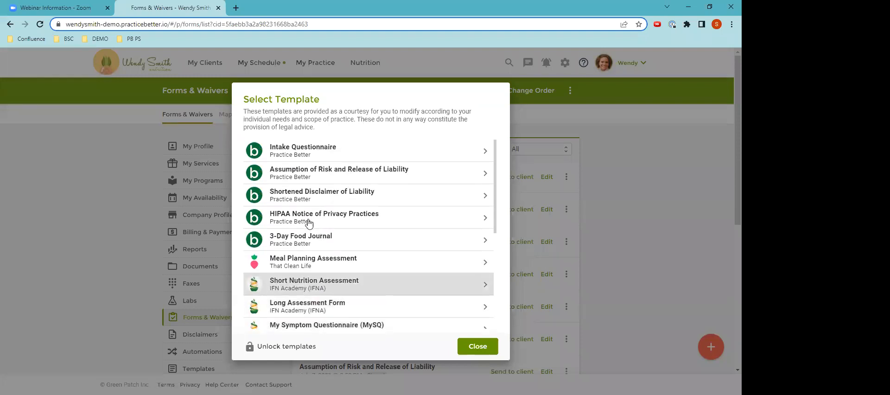
click(288, 152)
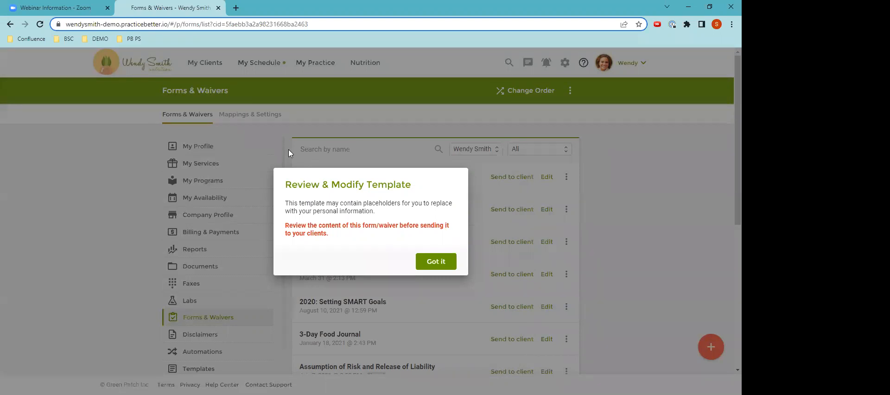
click(434, 262)
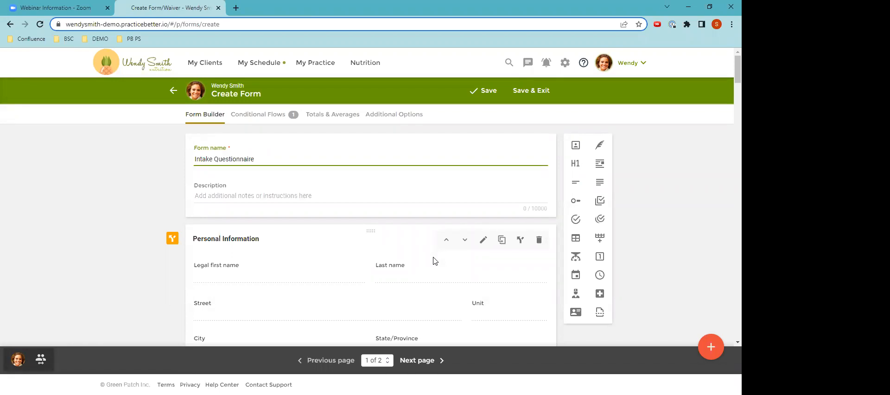
Review the questionnaire's Personal Information section and examine which fields and options can be edited in it
scroll(378, 248, down, 1)
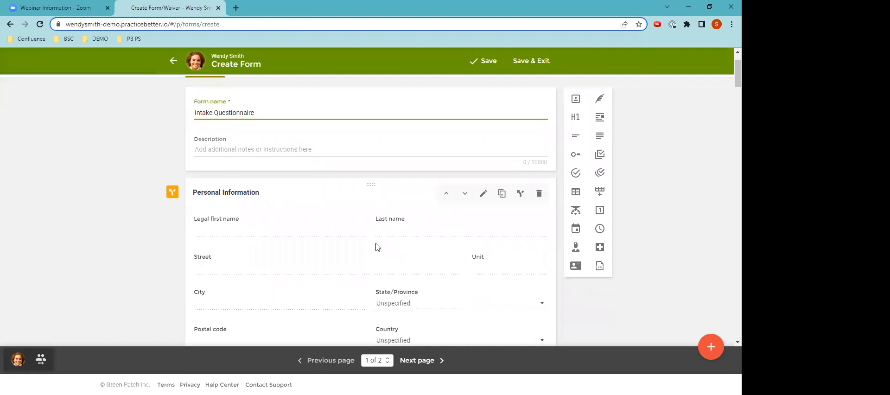
scroll(377, 245, down, 1)
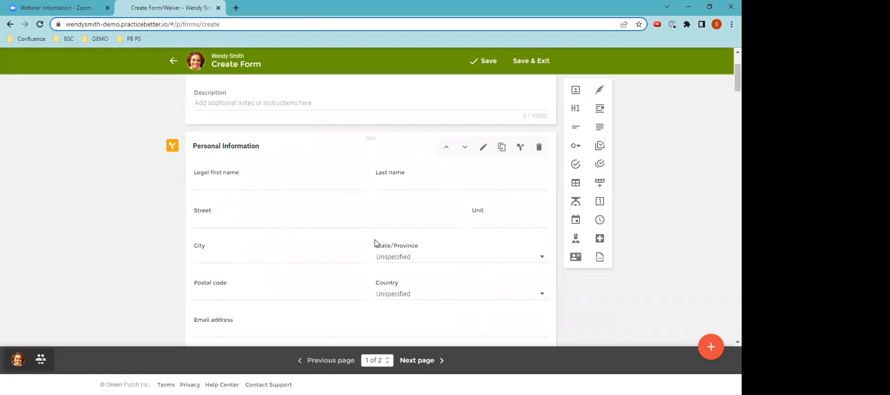
scroll(377, 243, down, 1)
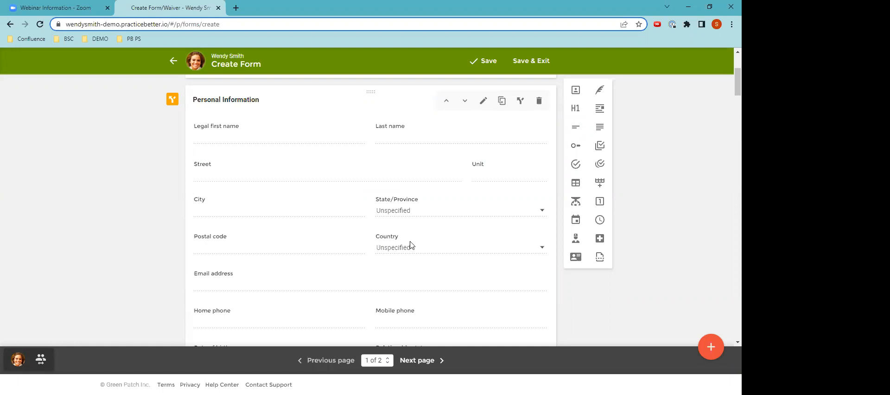
scroll(412, 243, up, 2)
scroll(412, 259, down, 7)
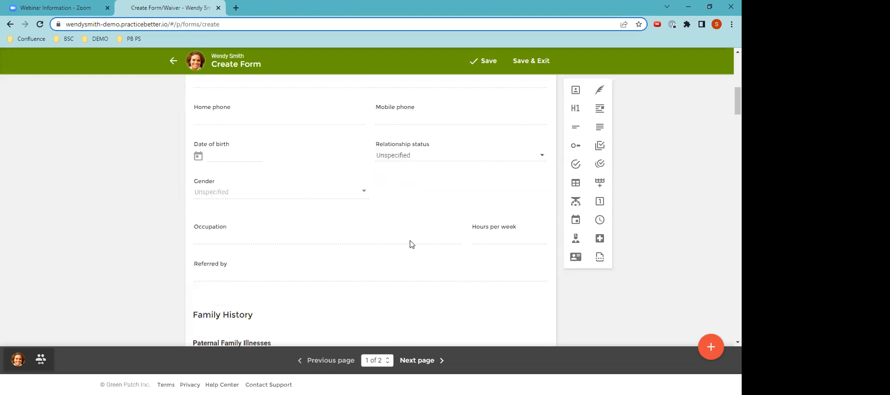
mouse_move(426, 308)
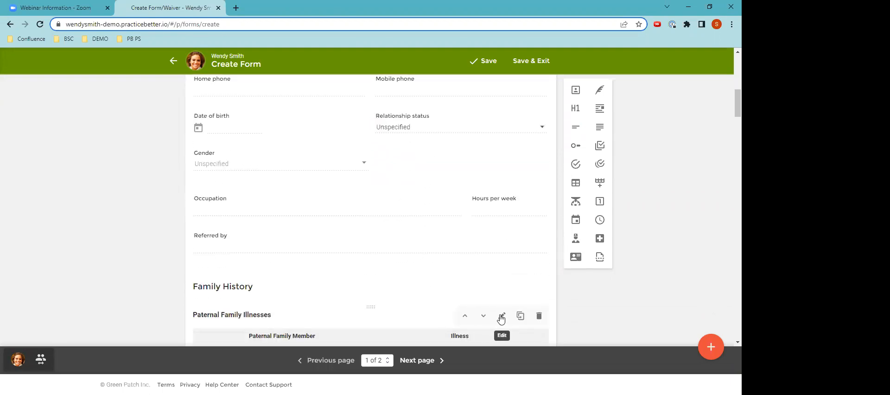
scroll(500, 319, up, 8)
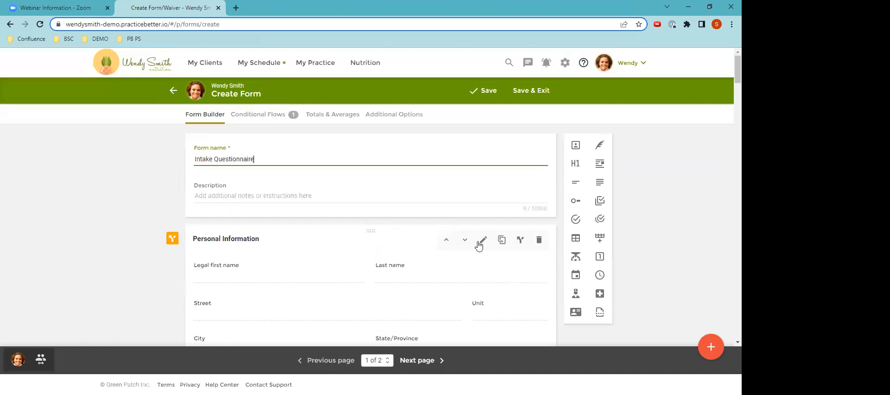
click(481, 241)
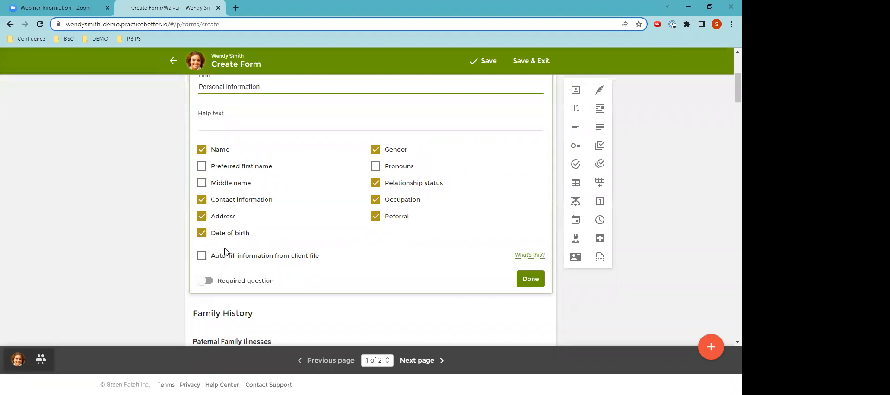
scroll(225, 252, up, 2)
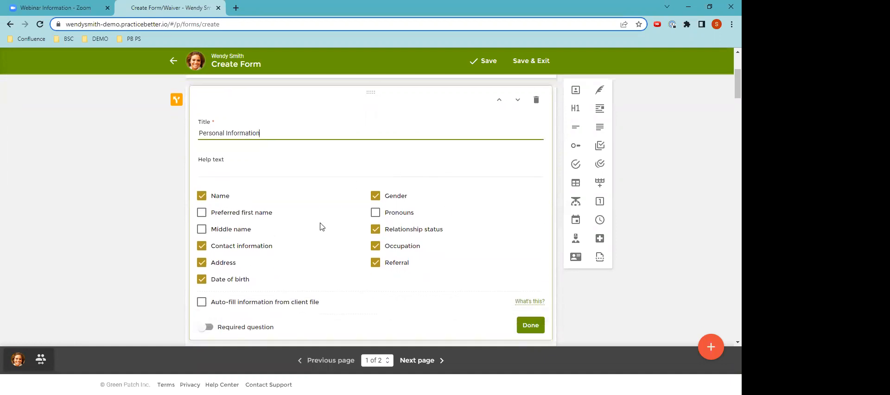
scroll(321, 225, down, 2)
click(531, 231)
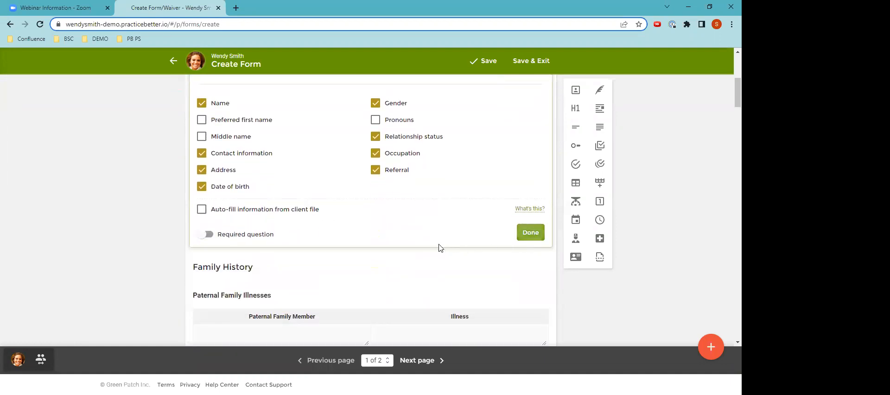
Delete the Family History heading and the Paternal and Maternal Family Illnesses tables from the questionnaire
scroll(429, 241, down, 5)
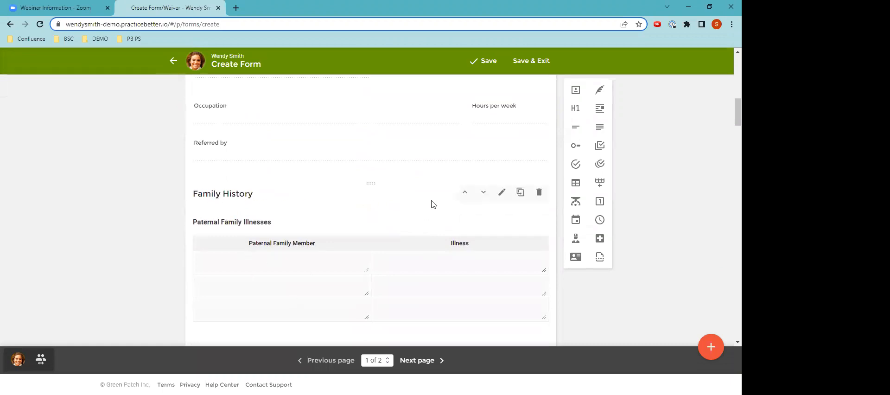
scroll(407, 216, down, 3)
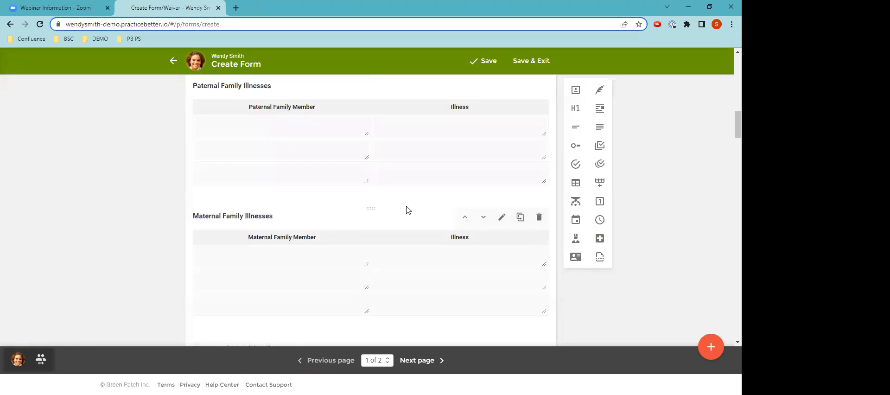
scroll(408, 208, up, 1)
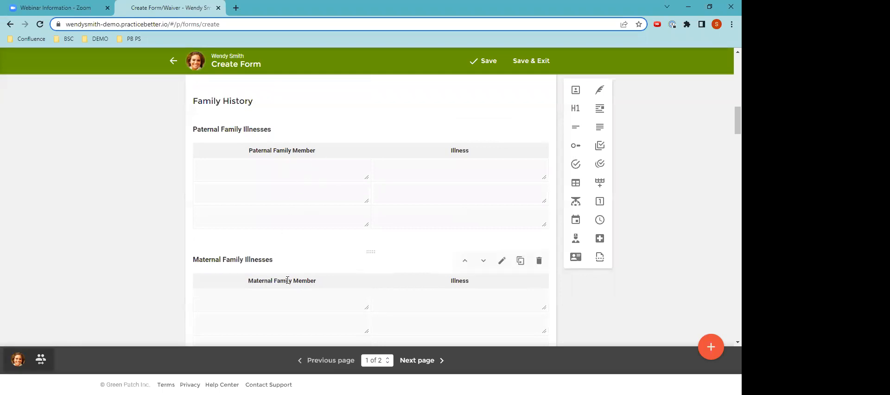
scroll(304, 278, up, 1)
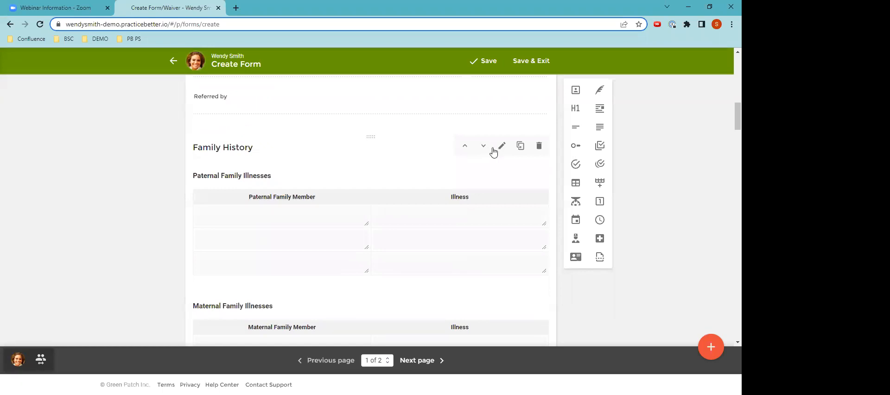
click(537, 148)
click(537, 148)
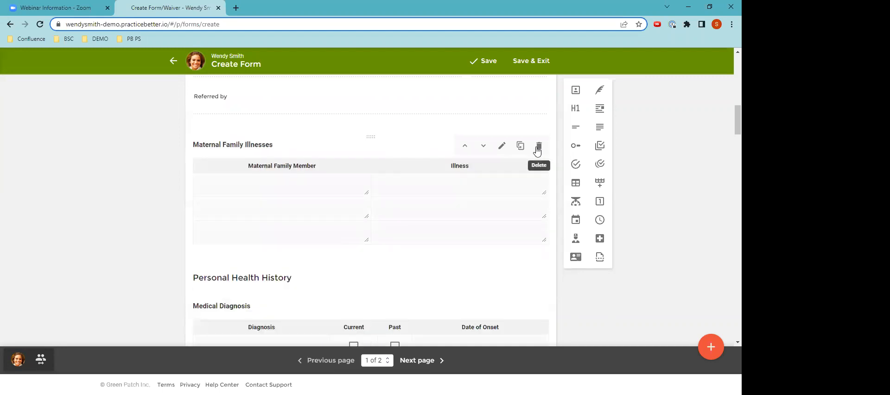
click(537, 148)
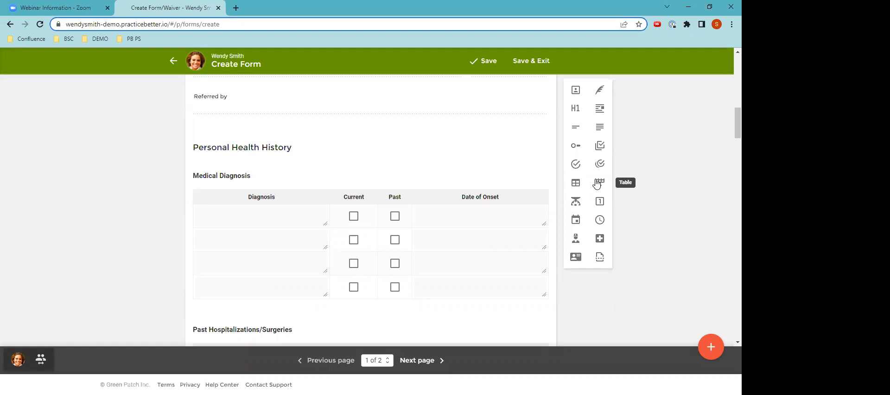
Insert an untitled Yes/No question above the Personal Health History heading, then save the form and exit
mouse_move(395, 143)
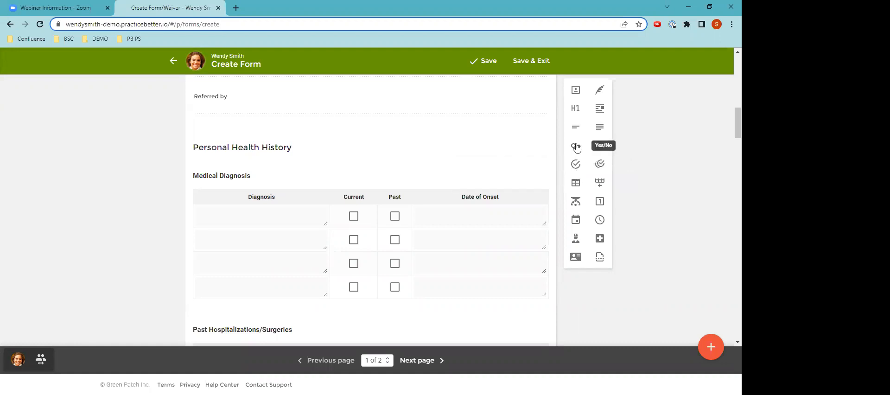
mouse_move(576, 147)
mouse_down()
mouse_move(356, 127)
mouse_move(317, 158)
mouse_move(318, 145)
mouse_up()
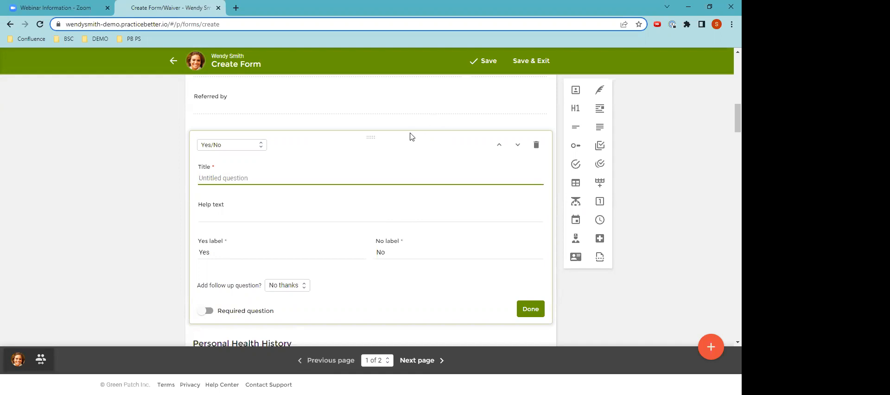
scroll(410, 134, up, 3)
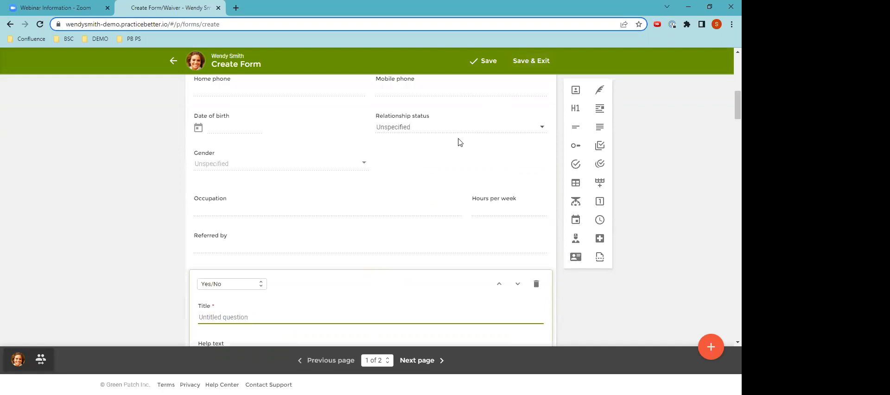
click(521, 62)
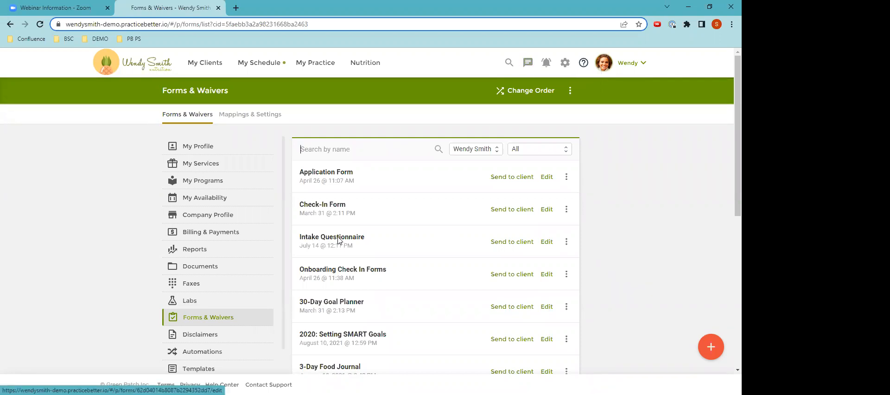
Preview the saved Intake Questionnaire as clients see it, look through its first page, and return to the forms list
click(567, 242)
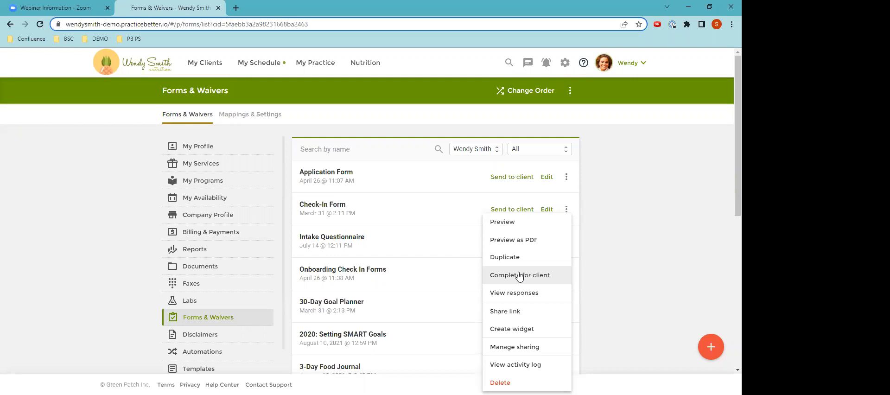
click(507, 224)
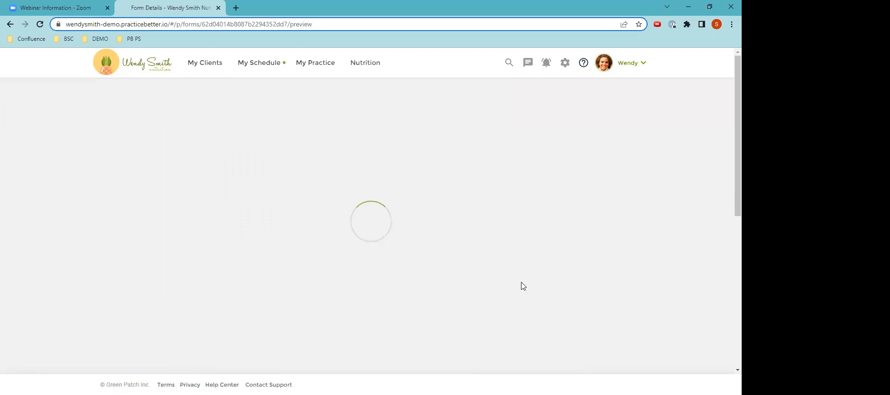
scroll(519, 286, down, 2)
scroll(520, 286, down, 7)
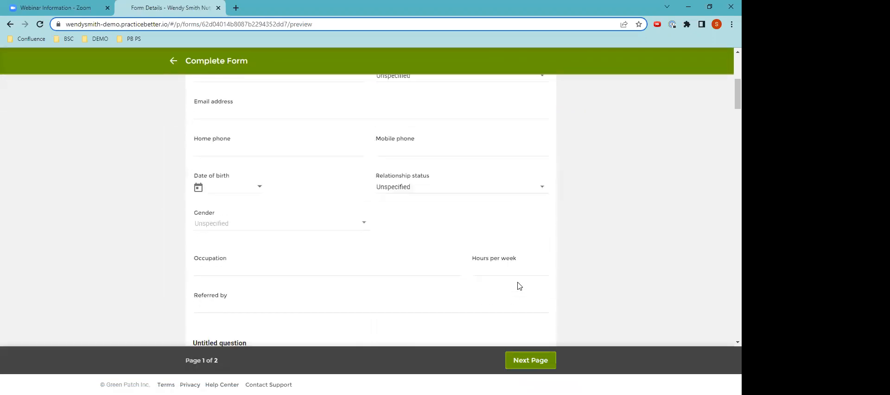
scroll(517, 280, down, 4)
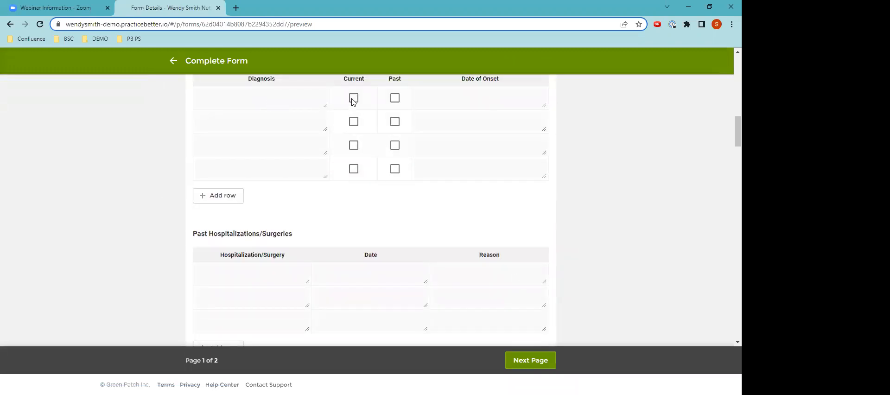
scroll(360, 187, down, 1)
scroll(359, 186, up, 10)
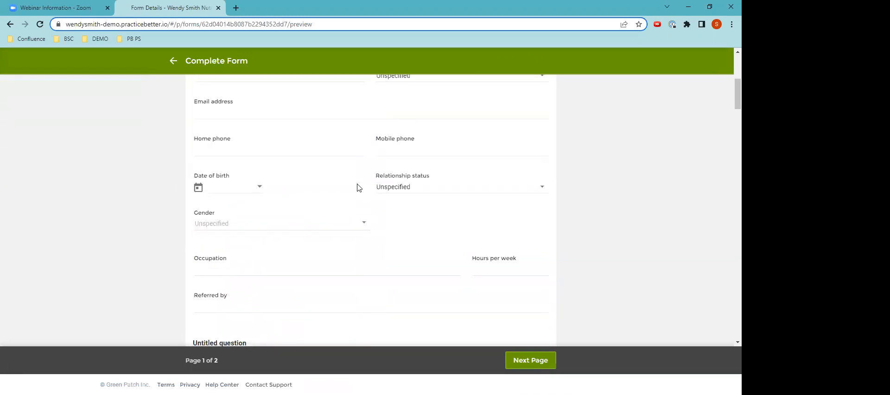
scroll(359, 187, up, 3)
scroll(362, 181, up, 2)
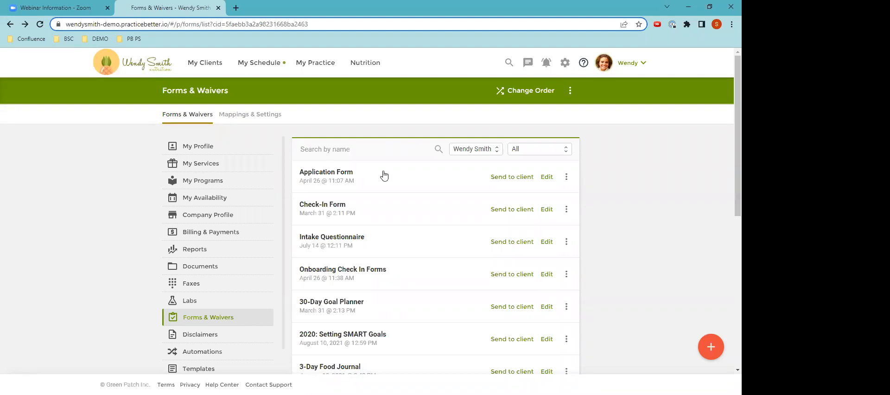
Start sending the Intake Questionnaire and select the client who was active 2 days ago as its recipient
click(504, 244)
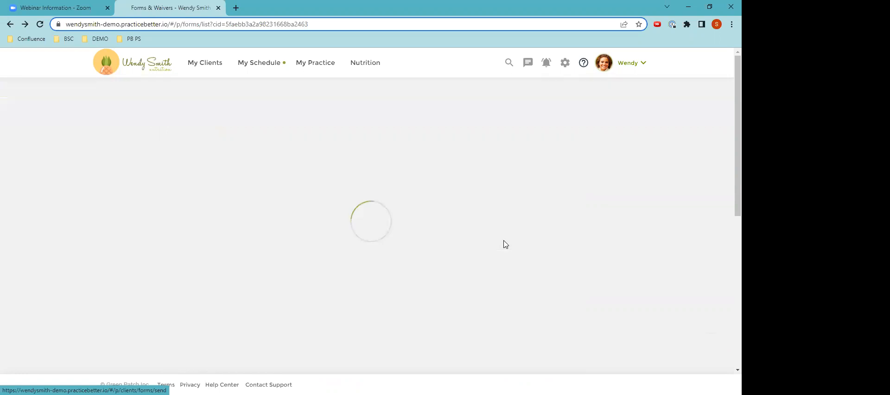
scroll(436, 235, down, 3)
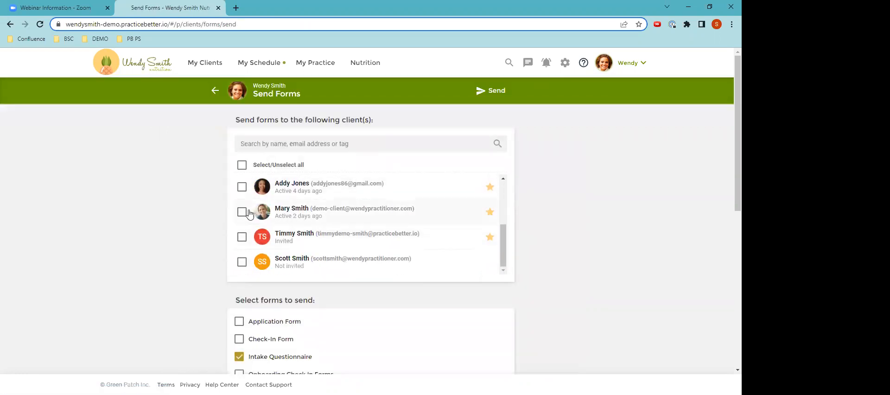
click(242, 213)
scroll(311, 226, down, 4)
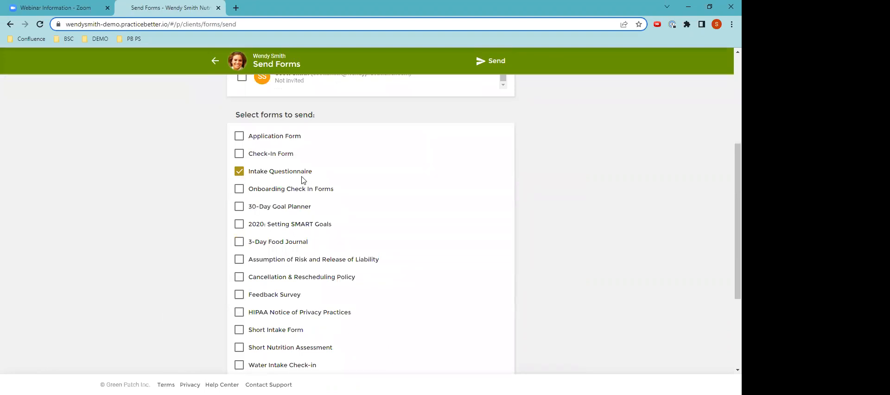
Add the 3-Day Food Journal and HIPAA Notice of Privacy Practices to the forms being sent
scroll(302, 179, down, 1)
click(239, 200)
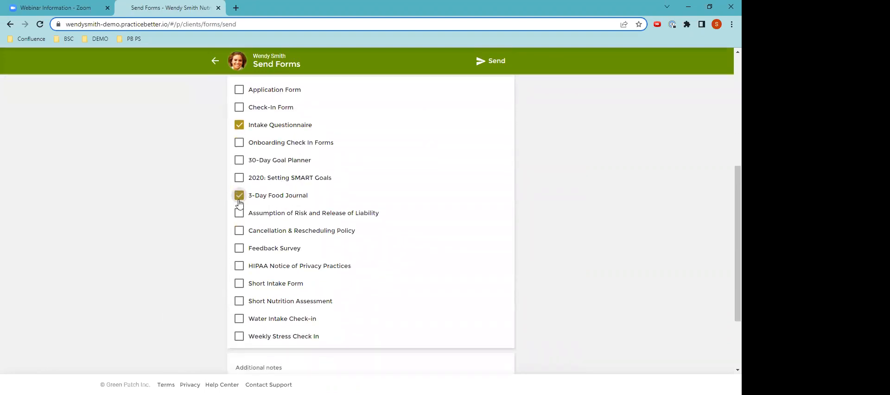
click(238, 266)
scroll(424, 303, down, 1)
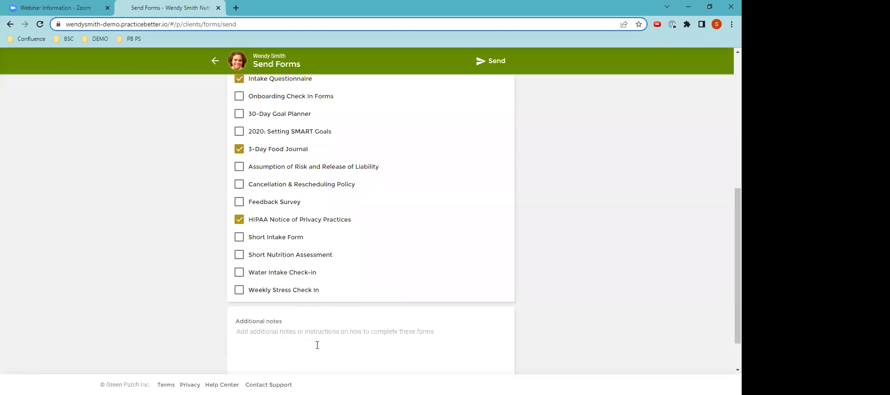
Check the additional notes area and the selected recipient, then send the chosen forms to the client
scroll(317, 345, down, 1)
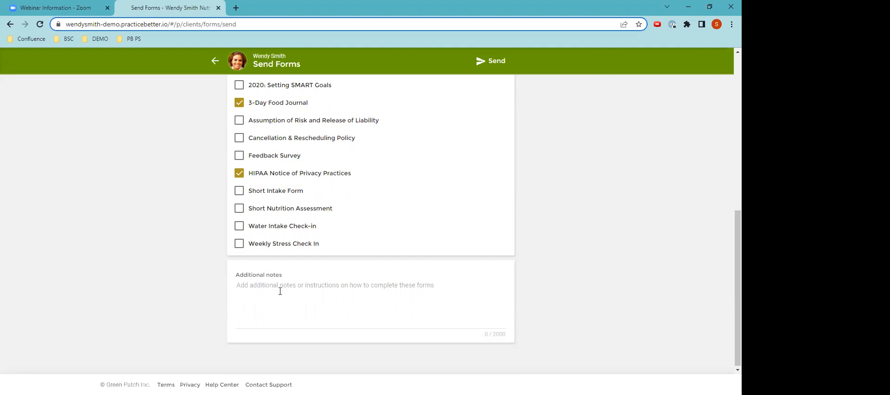
scroll(535, 278, up, 6)
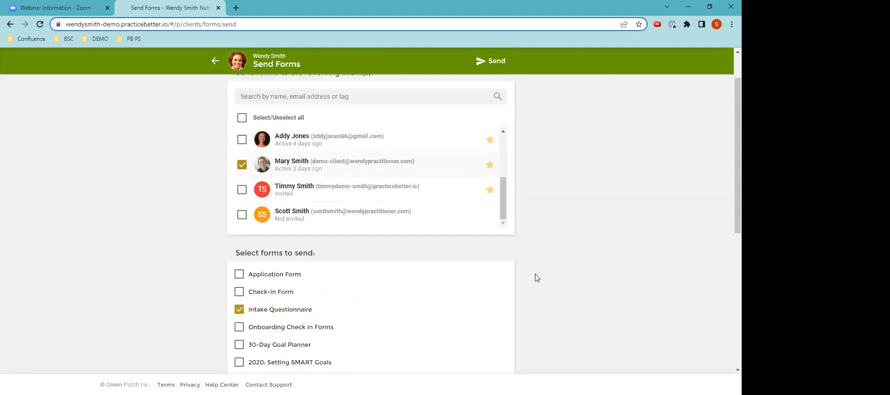
scroll(557, 264, up, 1)
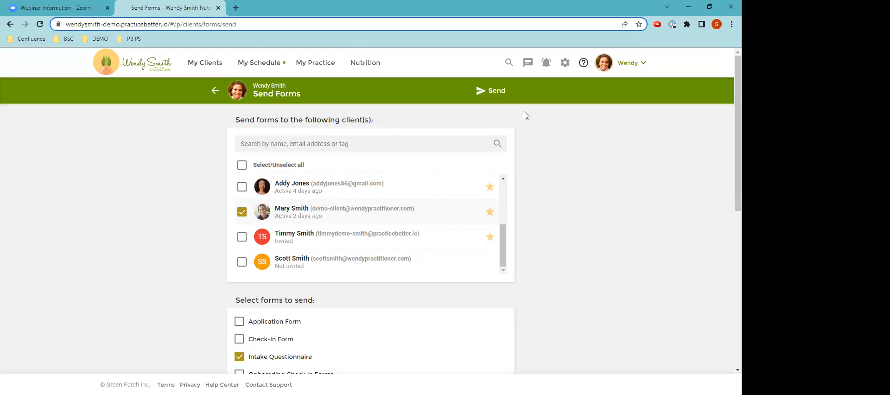
click(493, 92)
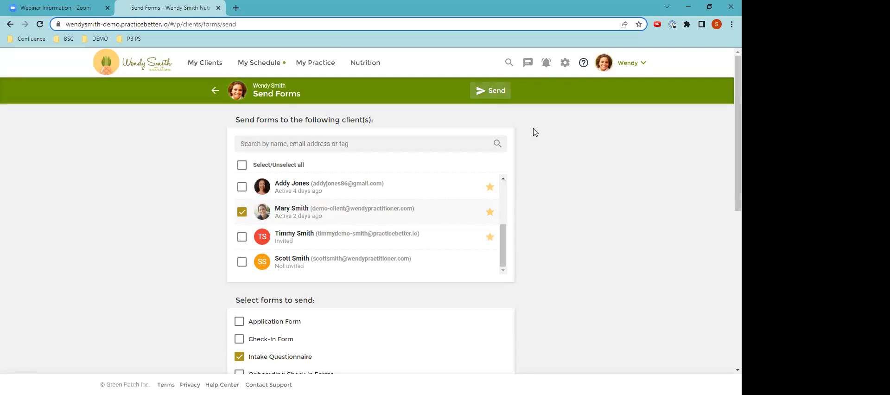
click(434, 255)
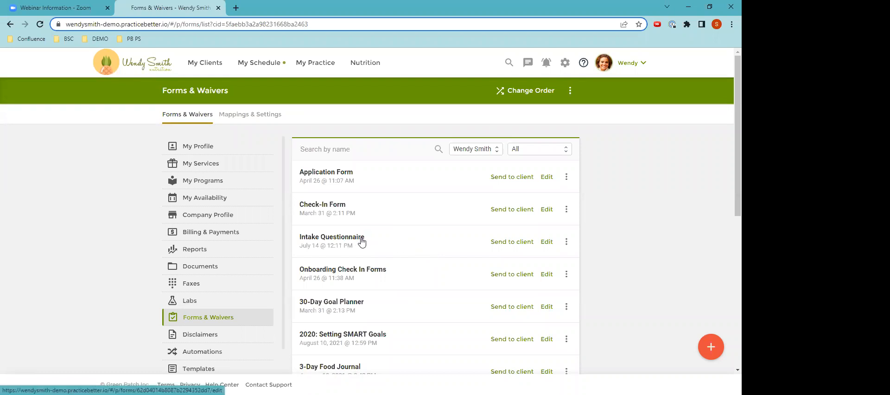
Show the further actions available for the Intake Questionnaire, then return to the home page
click(566, 242)
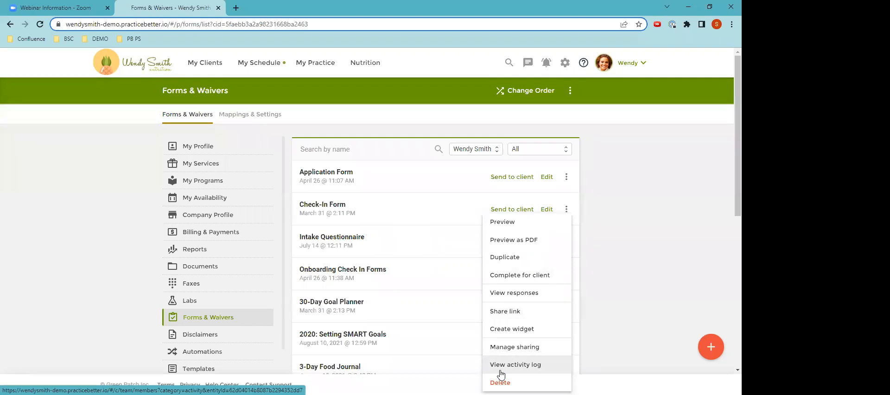
click(133, 69)
click(134, 69)
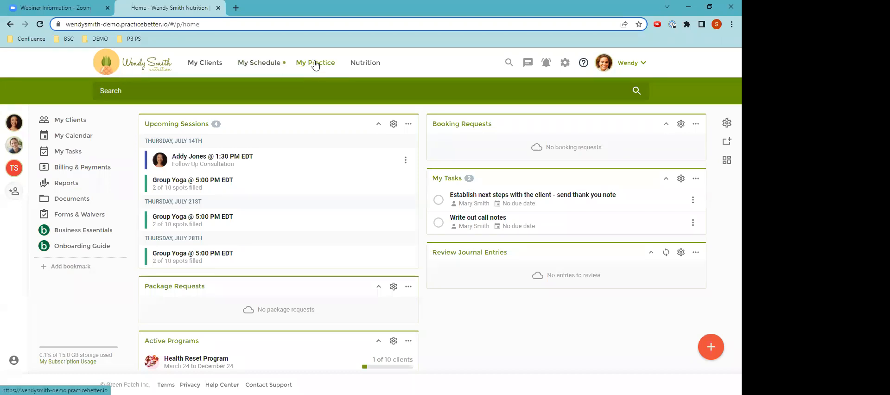
Create a note template from the ready-made Initial Consultation Session Notes template
click(315, 65)
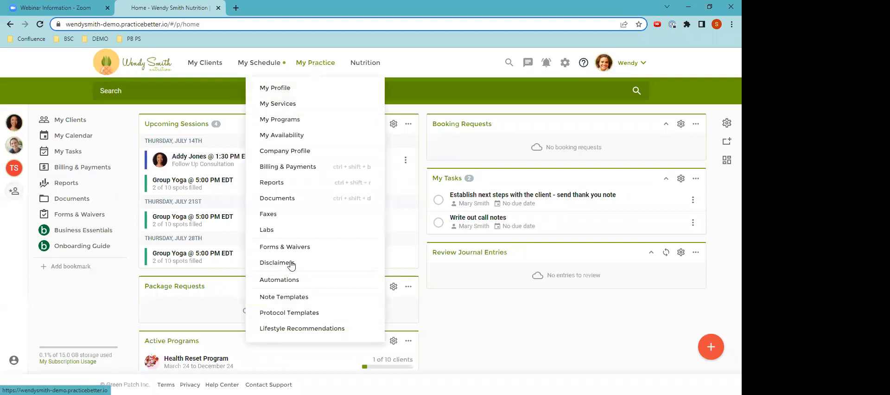
click(284, 302)
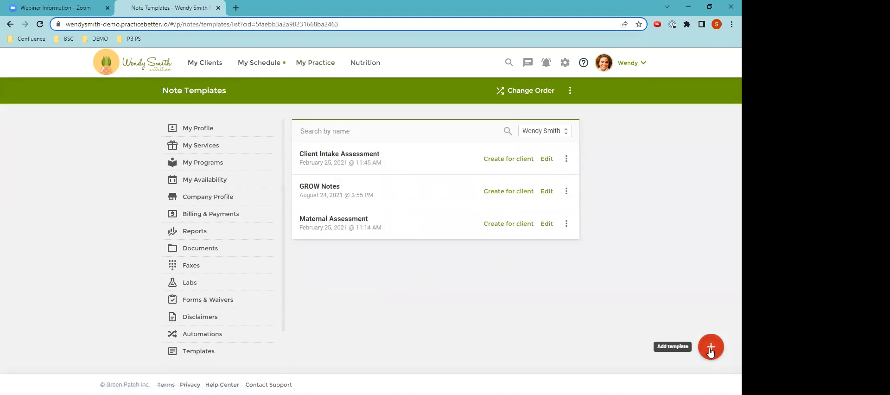
click(710, 351)
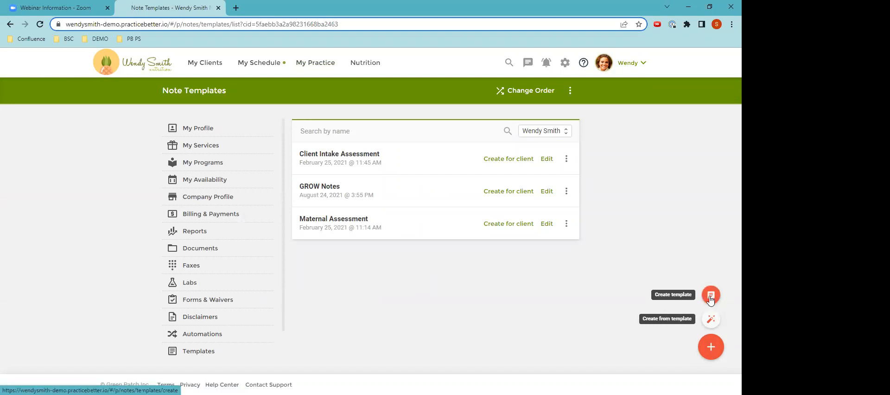
click(710, 320)
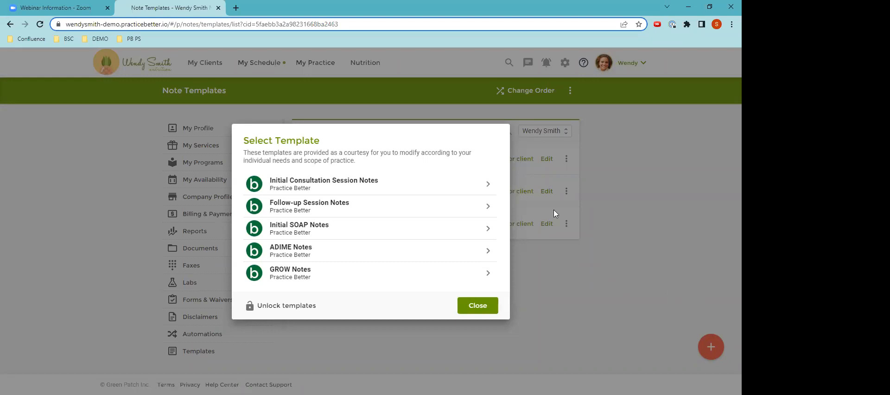
click(314, 183)
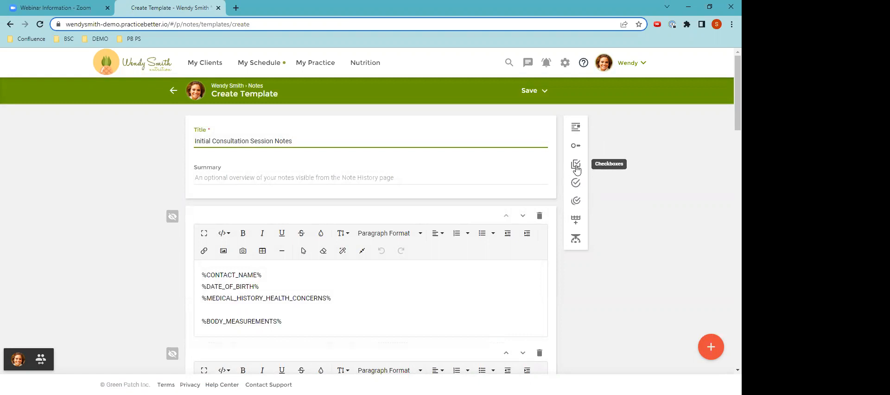
Look through the note template's health history, lifestyle and goals sections, and return to its title
scroll(503, 186, down, 7)
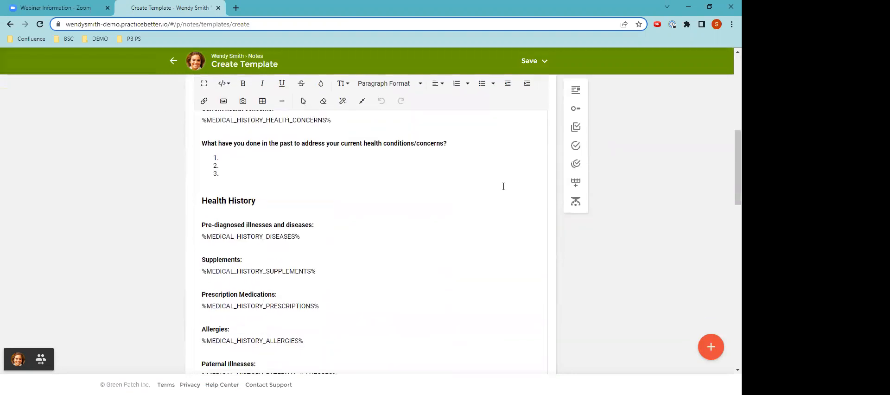
scroll(502, 186, down, 8)
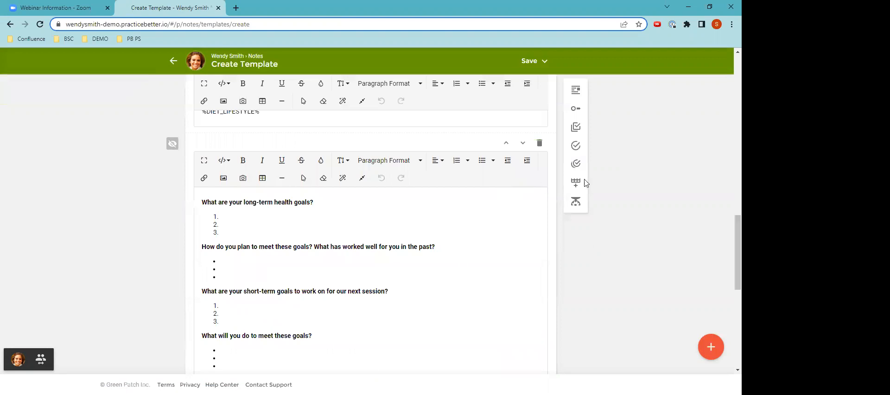
scroll(534, 201, up, 1)
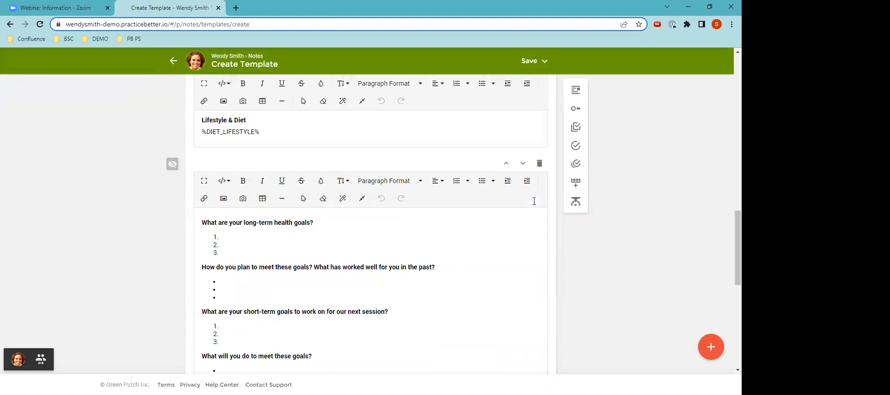
scroll(534, 201, up, 2)
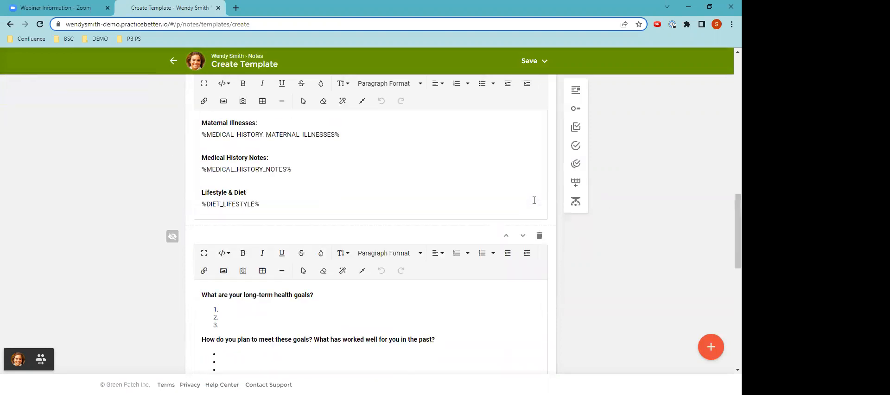
scroll(534, 200, up, 7)
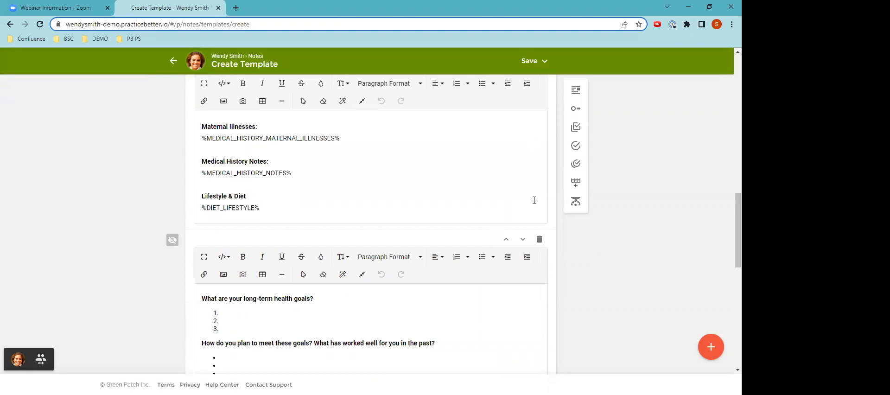
scroll(528, 199, up, 10)
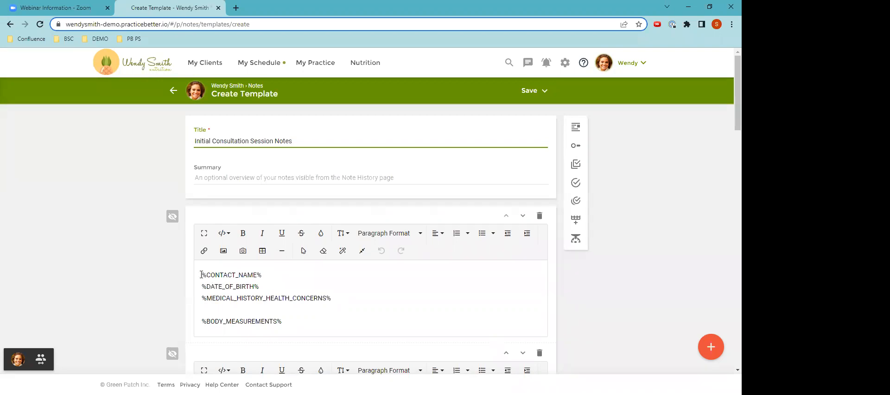
Examine which placeholder texts can be inserted in the note template's first text block, without adding any
click(222, 235)
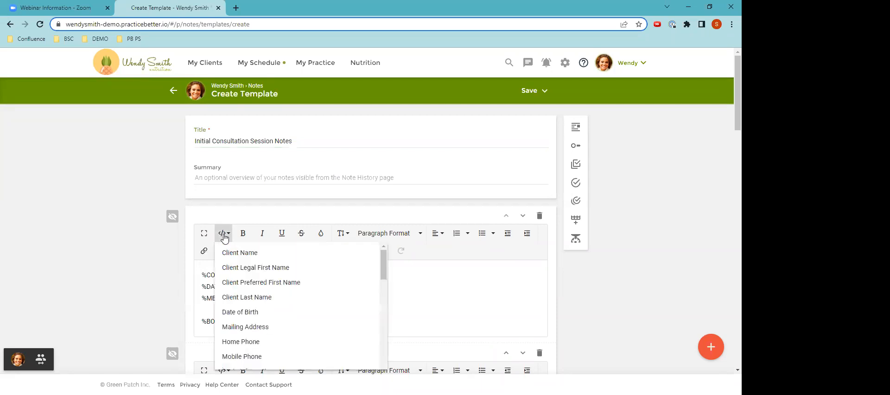
scroll(231, 274, down, 1)
scroll(231, 273, down, 3)
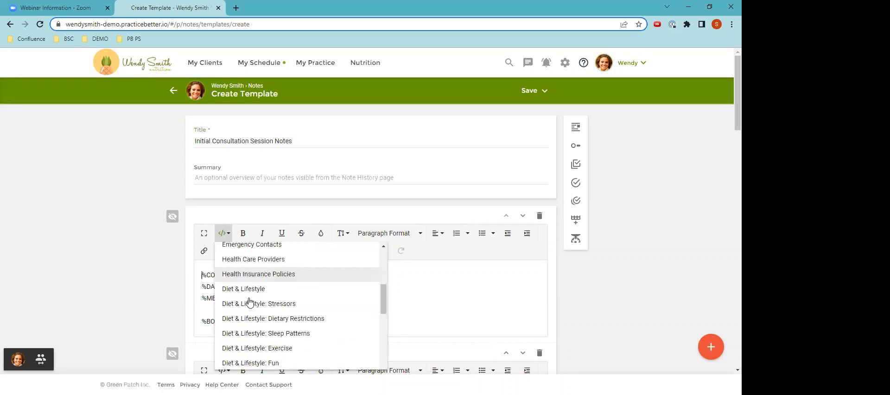
scroll(247, 298, down, 2)
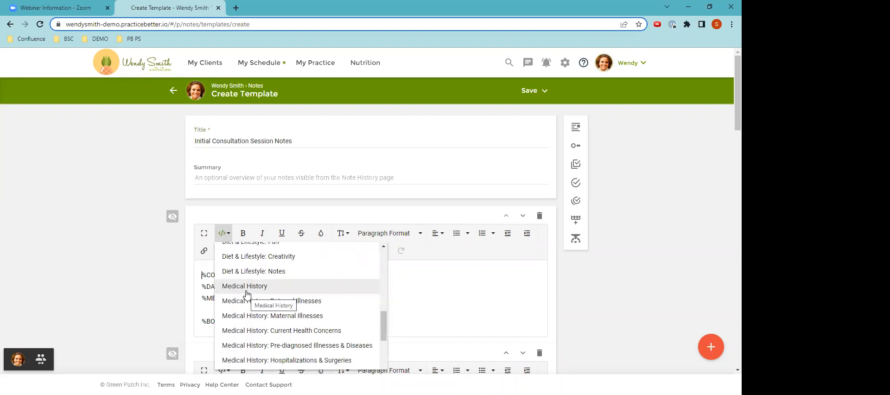
scroll(246, 293, down, 1)
scroll(246, 293, up, 7)
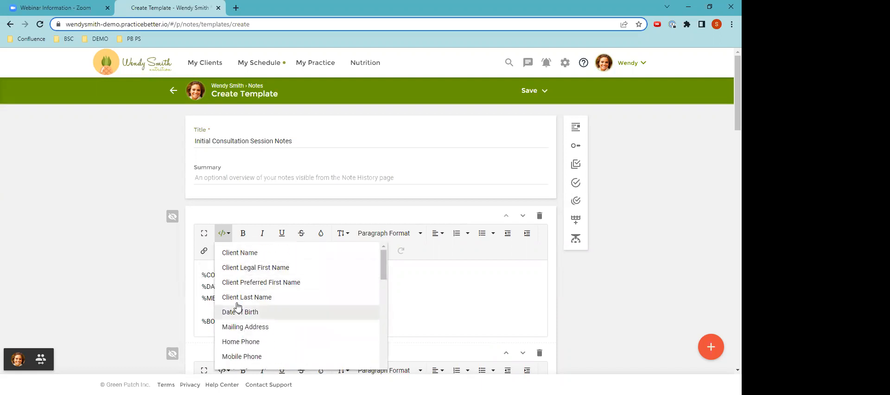
click(207, 274)
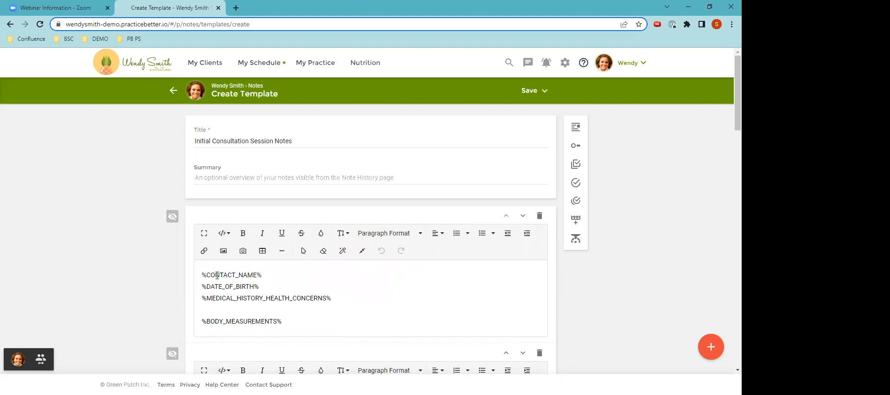
scroll(234, 284, down, 1)
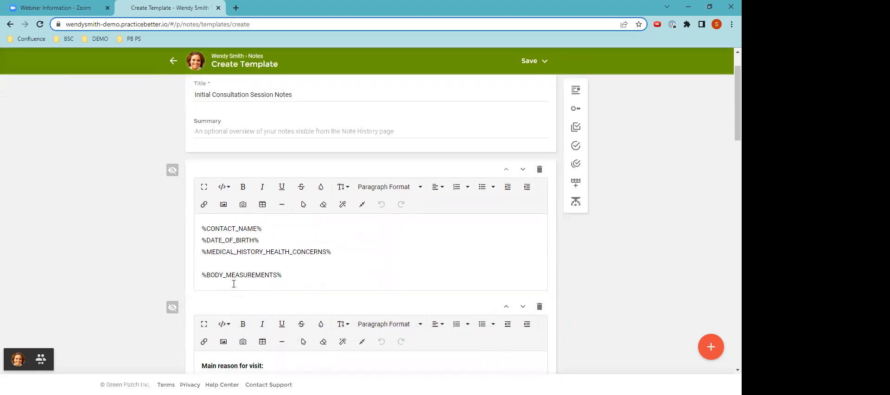
click(227, 187)
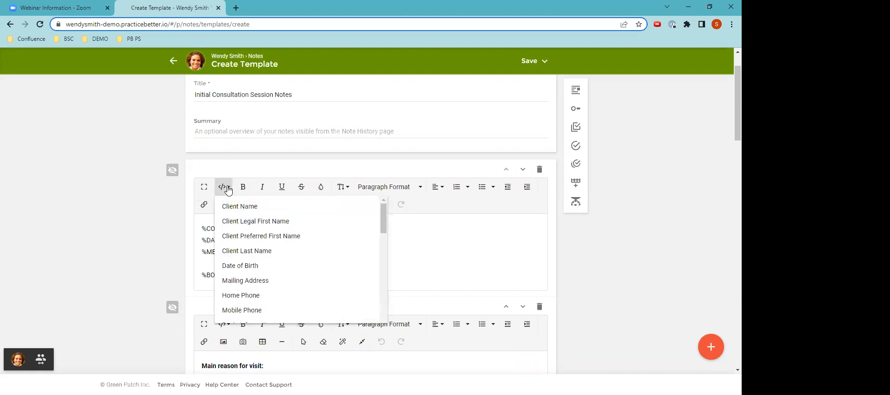
click(166, 214)
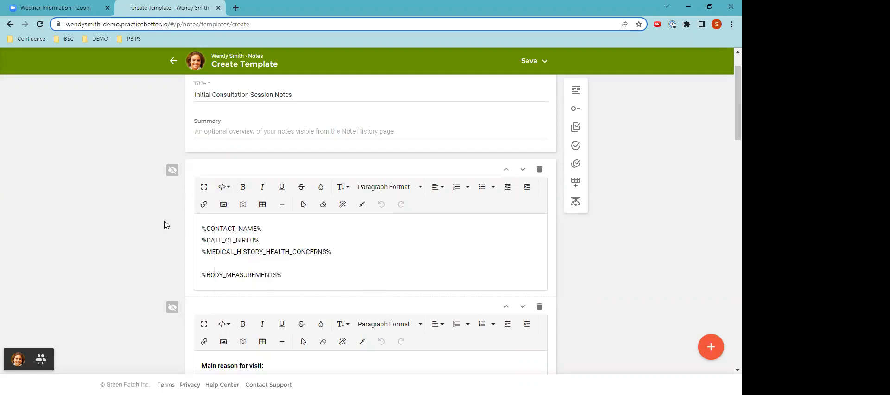
Review the note template's content from the visit reason through the health goals to the Plan section
scroll(159, 226, down, 2)
scroll(159, 227, down, 4)
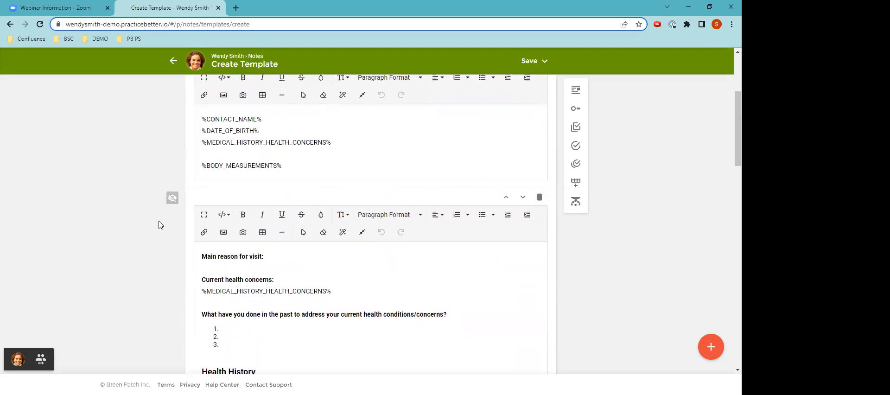
scroll(159, 225, down, 7)
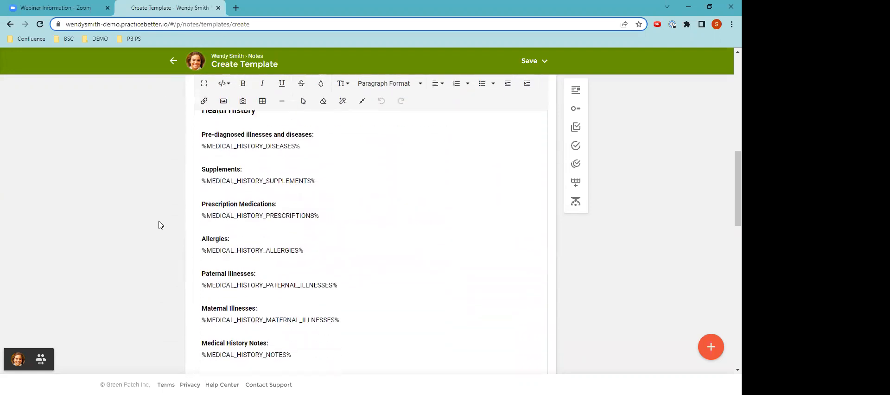
scroll(158, 225, down, 2)
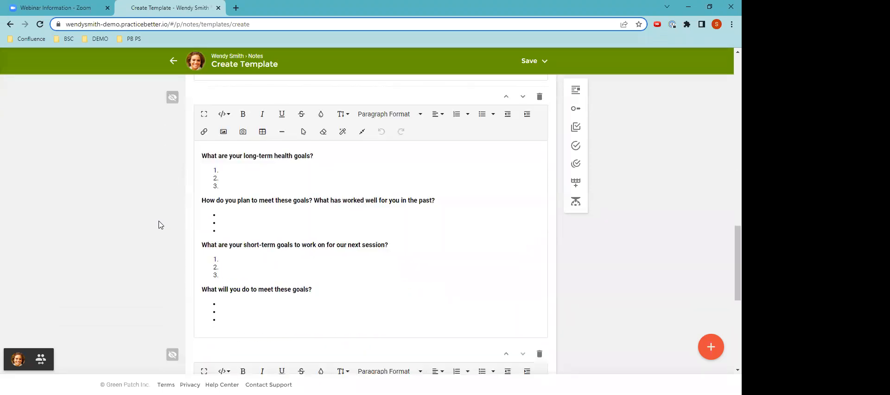
scroll(352, 222, down, 2)
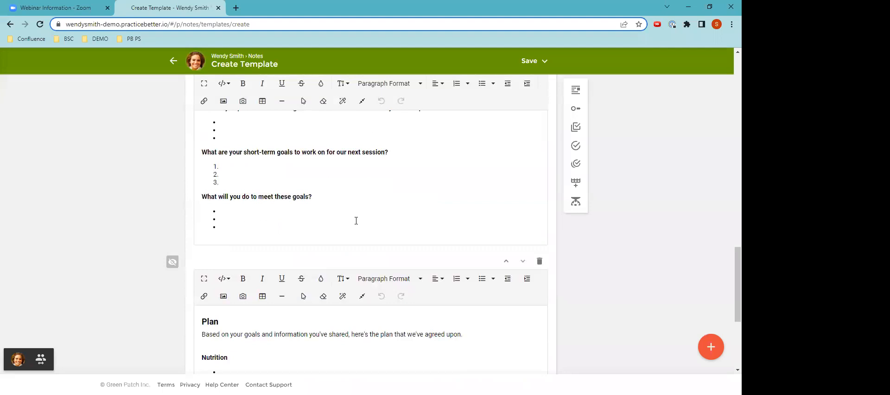
Check the note template through the end of its Plan section, then save the template and exit
scroll(356, 222, down, 1)
scroll(356, 230, down, 2)
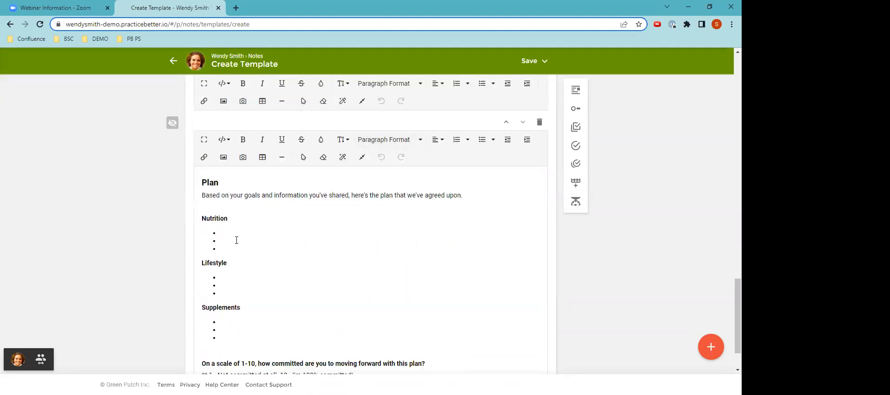
scroll(236, 240, down, 1)
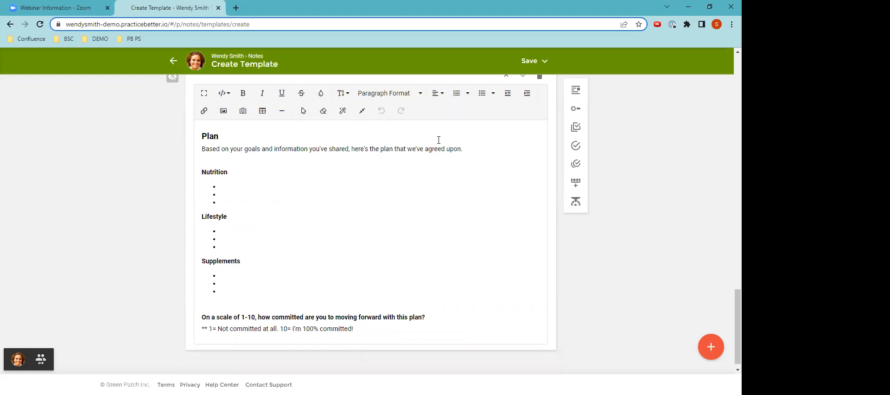
click(529, 65)
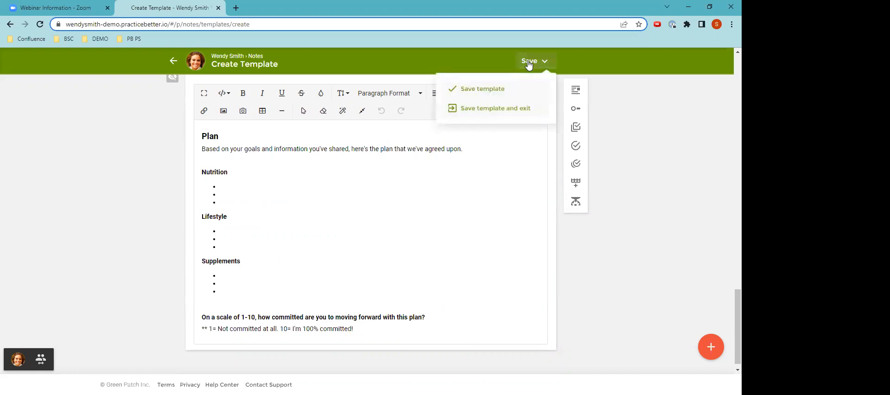
click(500, 112)
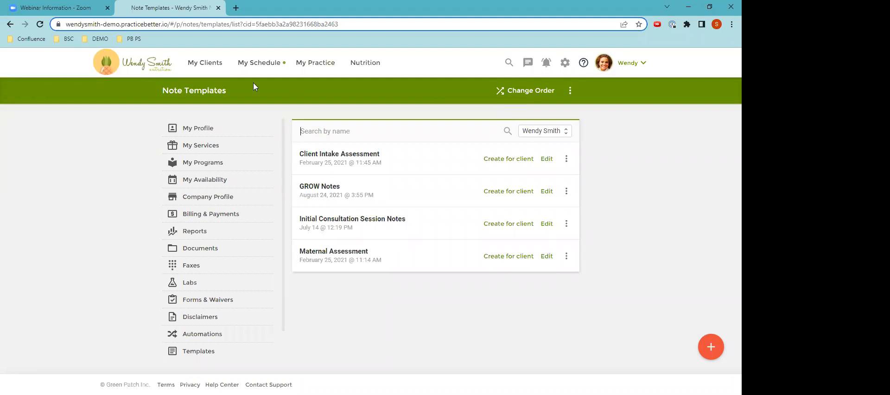
Create a note for the second recent client under the first listed practitioner, using the Initial Consultation Session Notes template
click(205, 63)
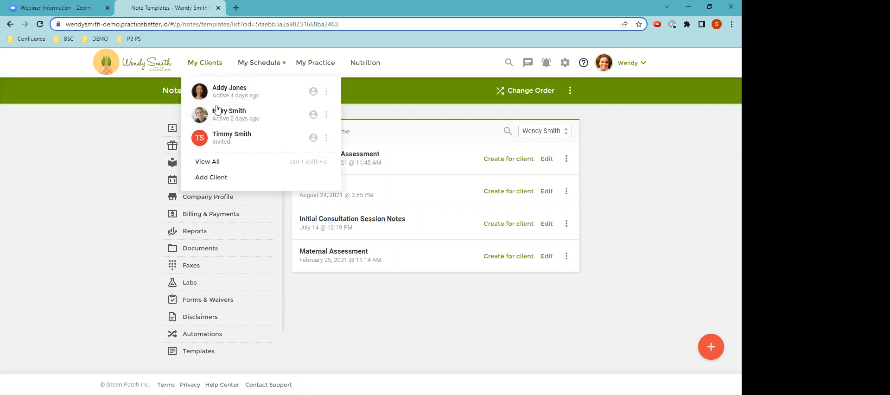
click(217, 113)
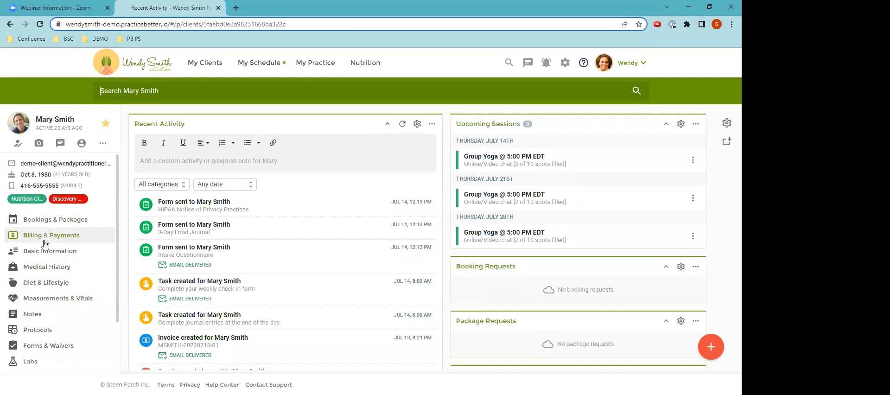
click(38, 315)
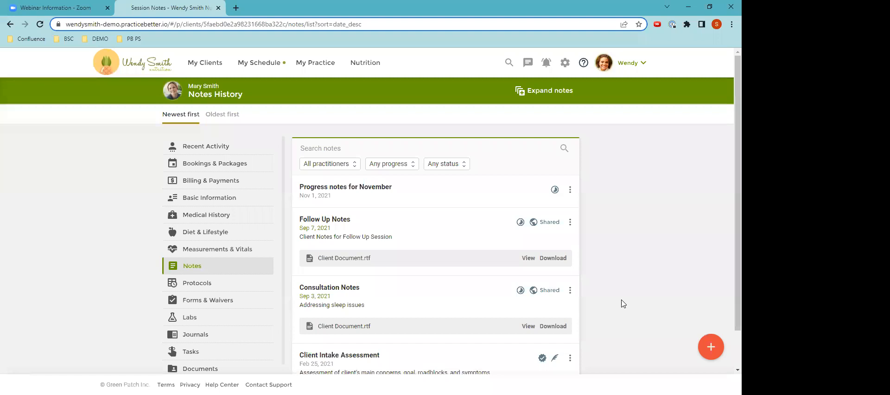
click(710, 349)
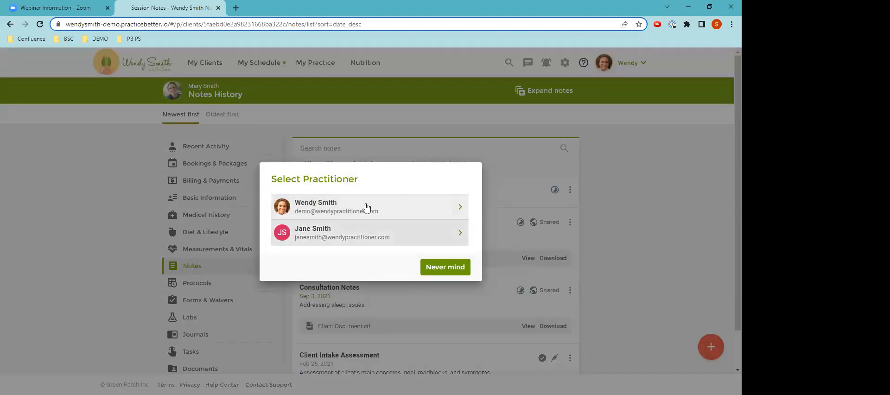
click(309, 207)
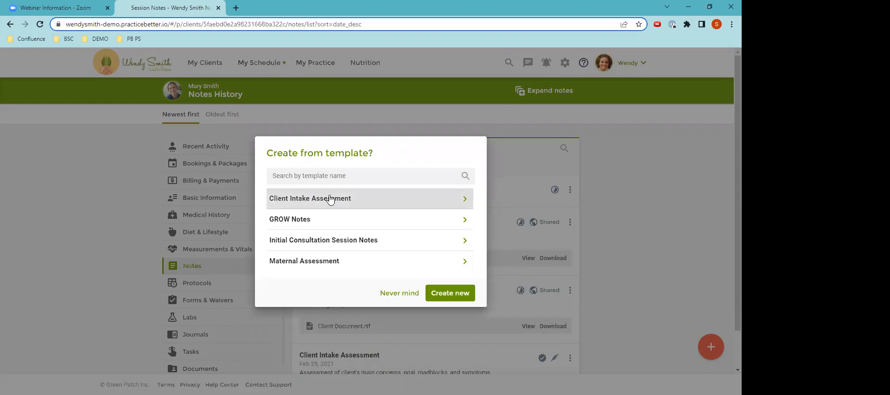
click(314, 240)
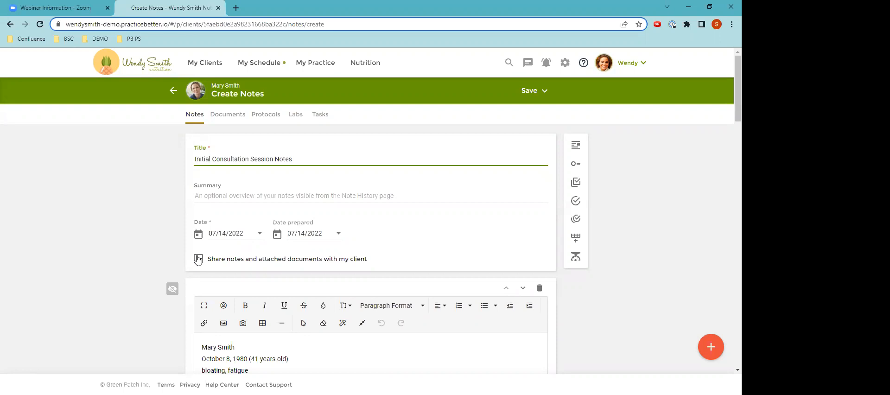
Turn on sharing of the notes and attached documents with the client
scroll(225, 283, down, 1)
scroll(237, 320, up, 1)
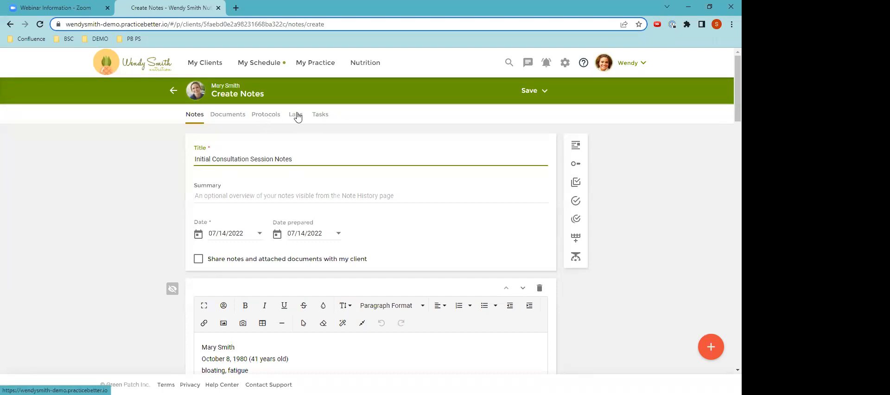
click(197, 258)
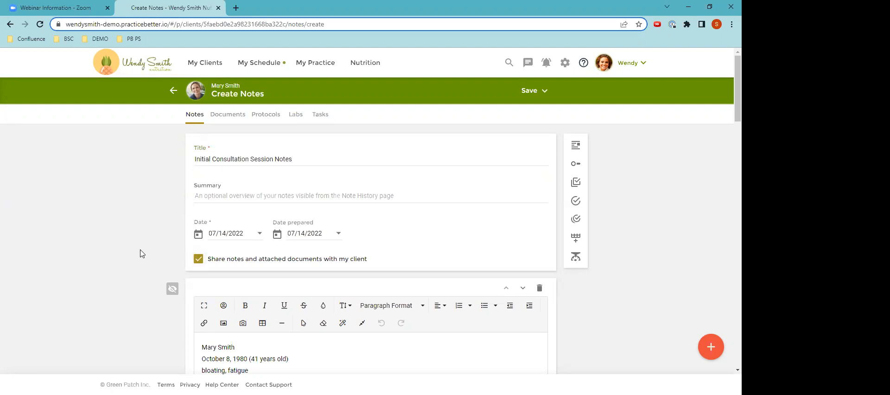
Check the client details filled into the note and make its Plan section visible to the client
scroll(141, 253, down, 1)
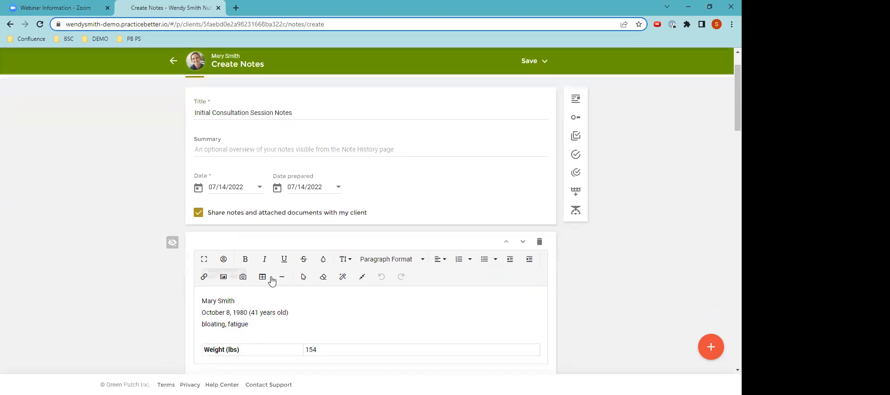
scroll(304, 274, down, 2)
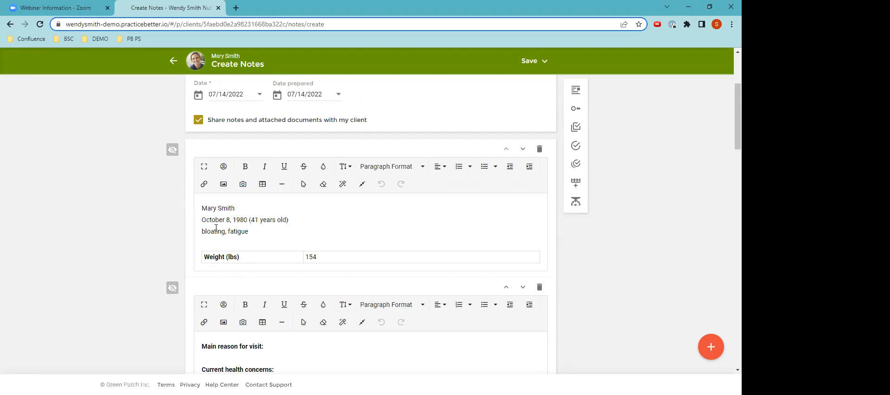
scroll(216, 227, down, 1)
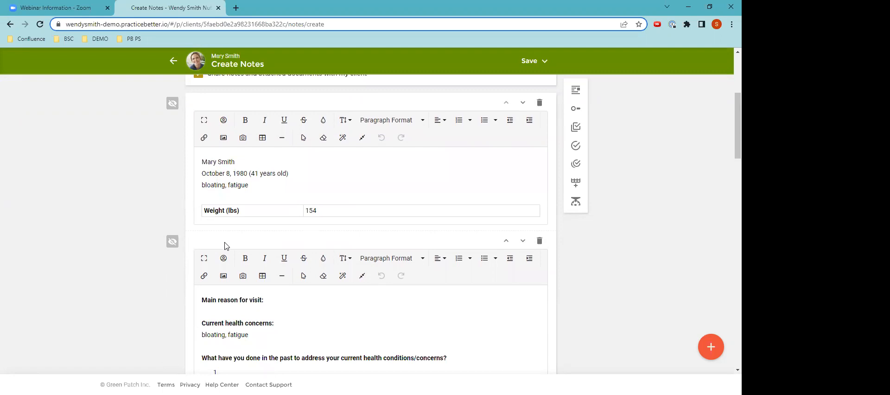
scroll(228, 240, down, 3)
scroll(259, 239, down, 8)
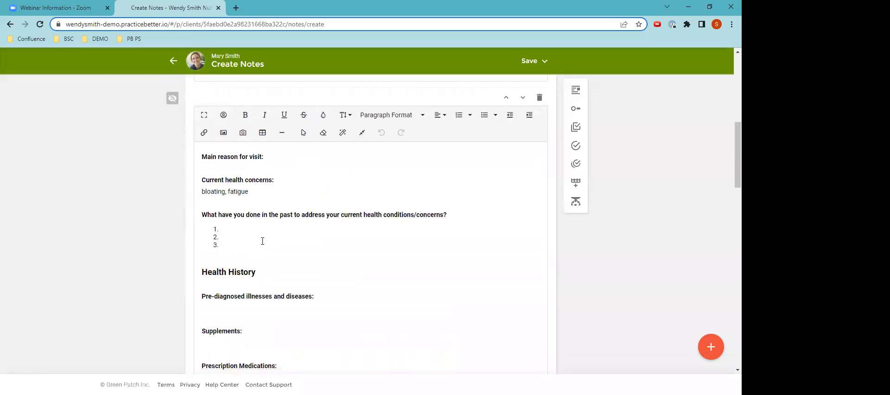
scroll(259, 239, down, 10)
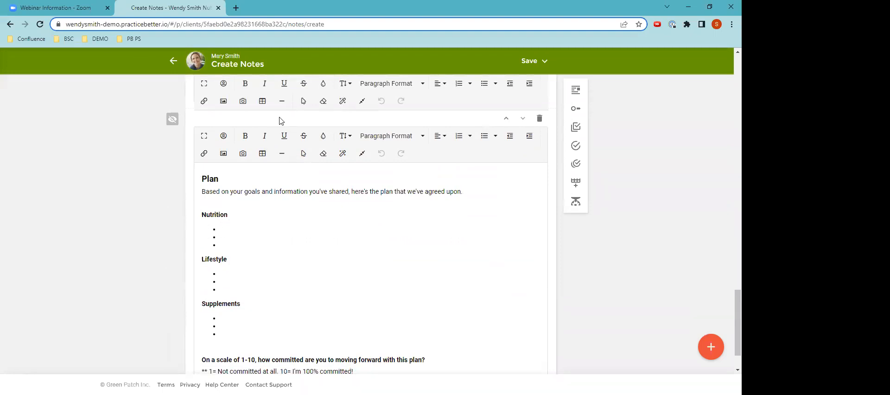
click(172, 120)
scroll(231, 206, up, 2)
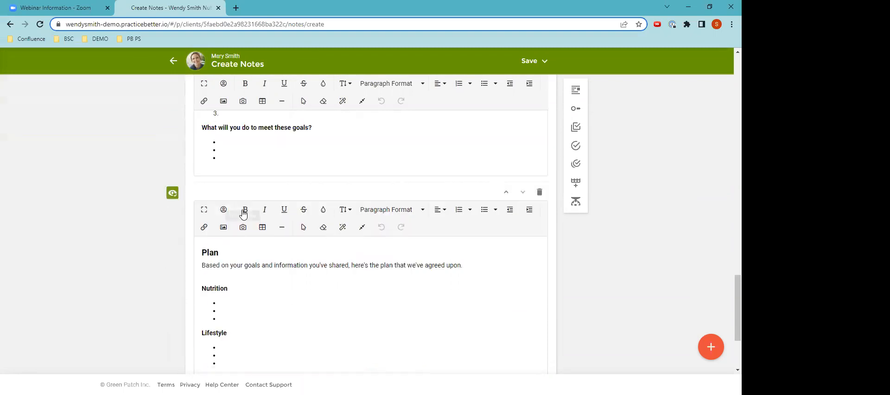
Sign and save the note with the prepared date as signing date, and share it with a confirmation sent to the client
click(526, 64)
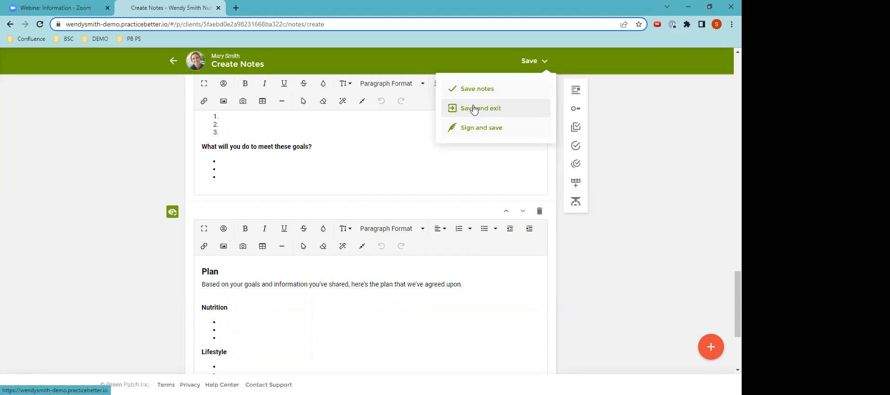
click(477, 130)
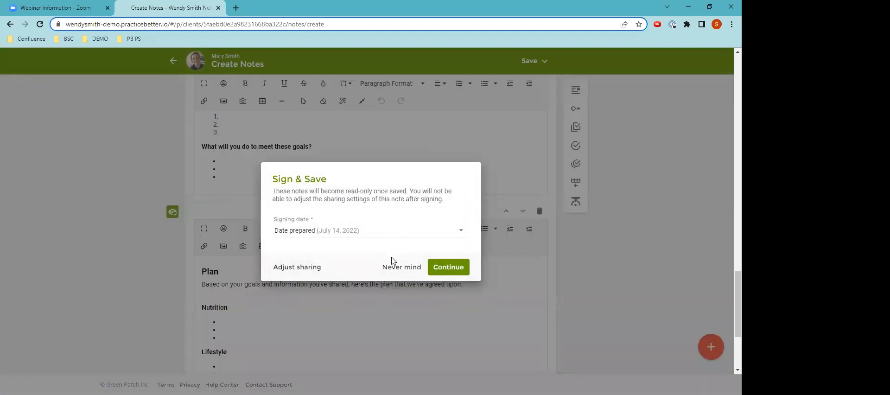
click(444, 268)
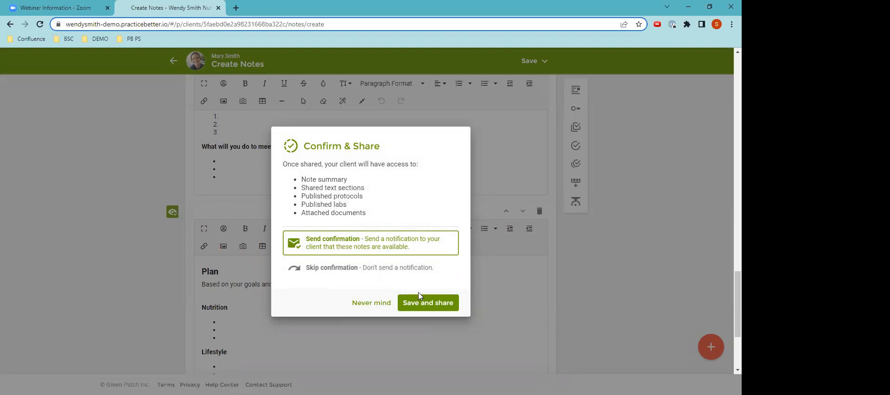
click(420, 307)
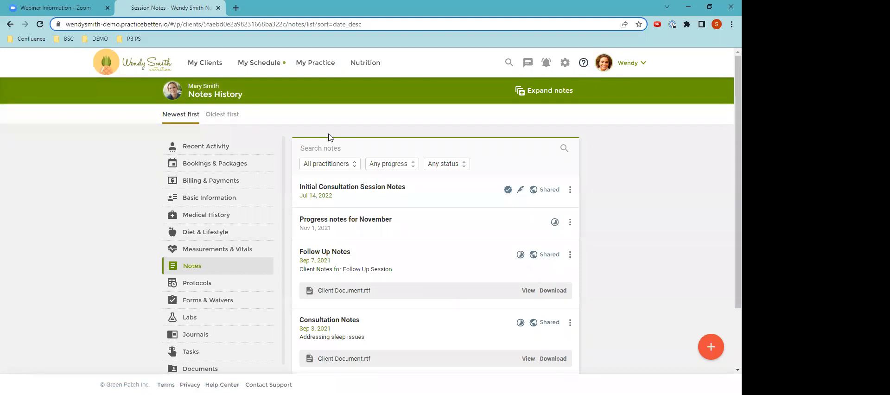
Start a new practice automation for confirming one-on-one booking requests
click(116, 64)
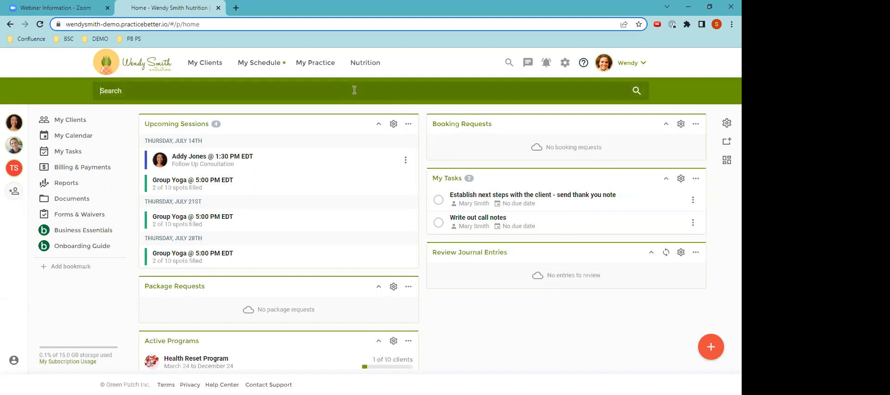
click(317, 67)
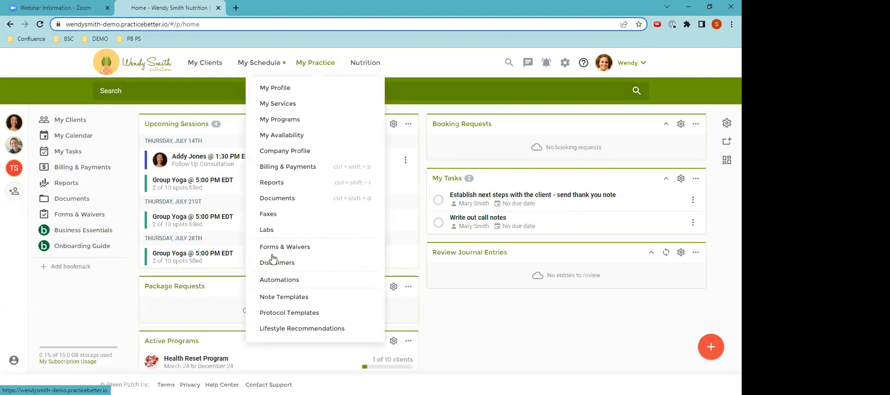
click(276, 280)
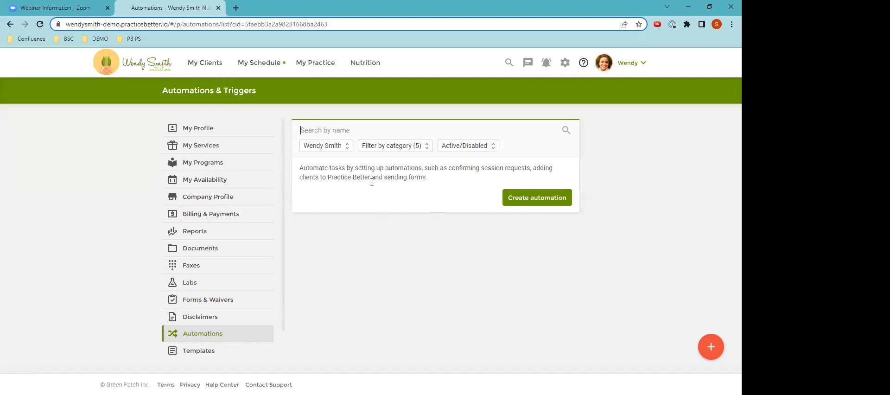
click(707, 347)
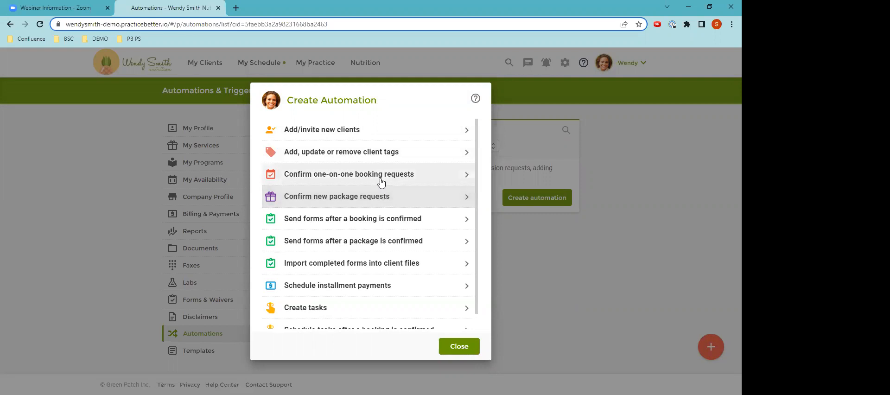
click(381, 181)
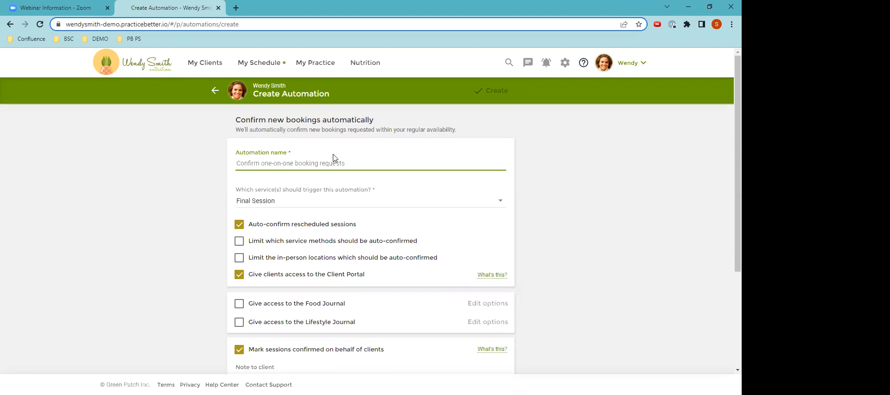
Name the automation "Confirm Initial Consultations" and make Initial Consultation its only triggering service
text(Confirm)
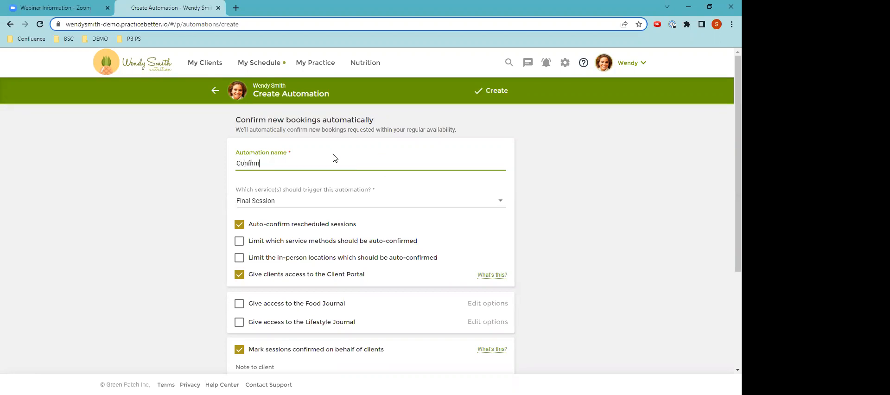
text( Initial Consultations)
click(265, 204)
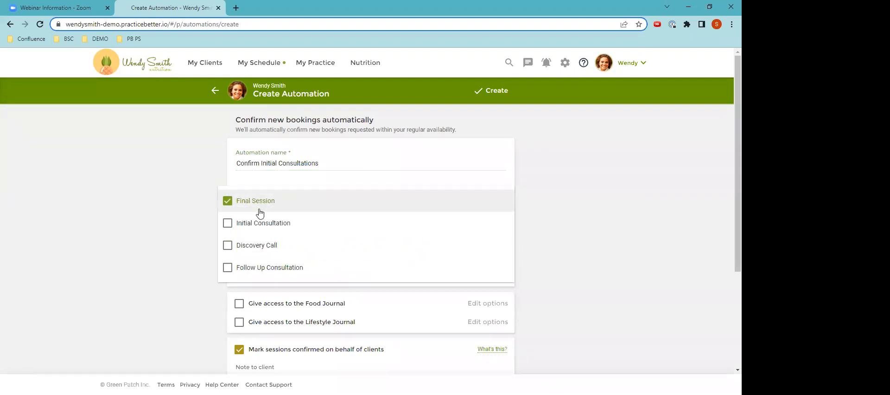
click(254, 222)
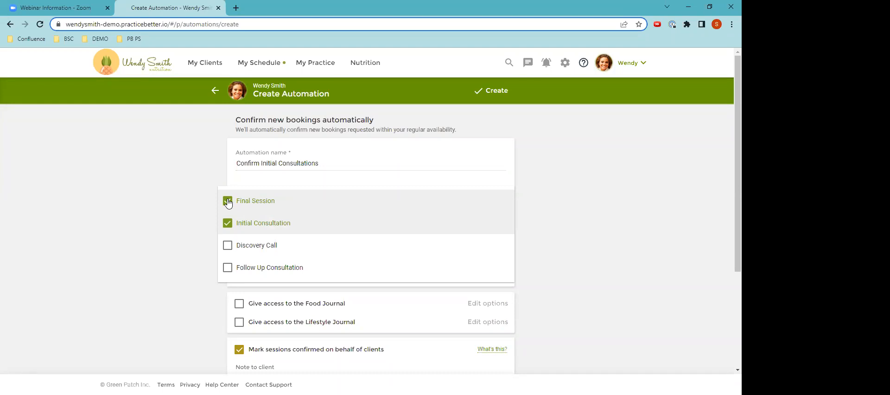
click(257, 203)
click(192, 224)
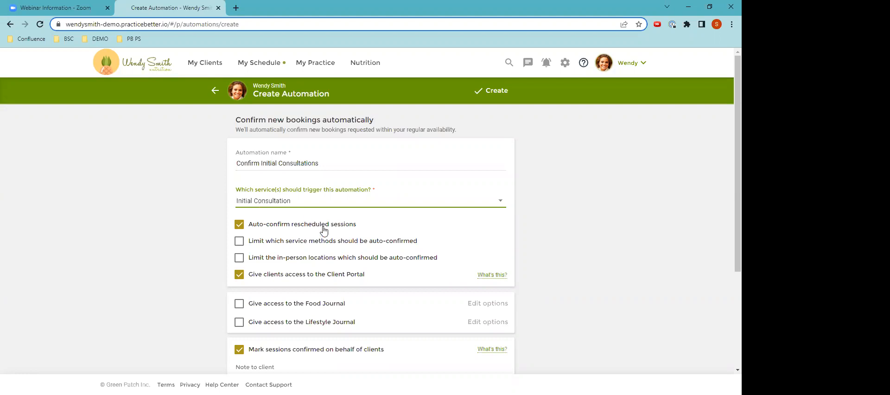
scroll(322, 229, down, 2)
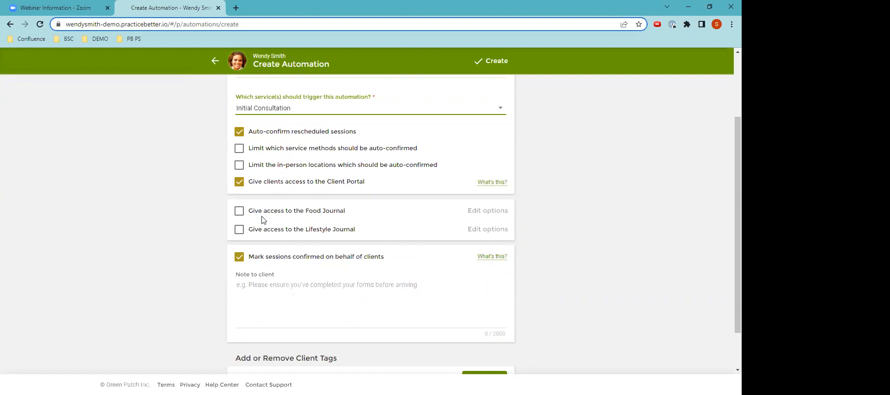
click(239, 213)
click(239, 230)
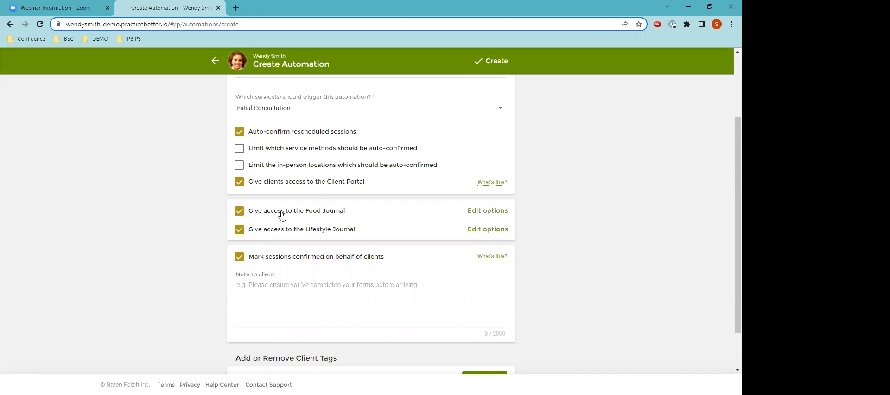
click(237, 211)
click(237, 229)
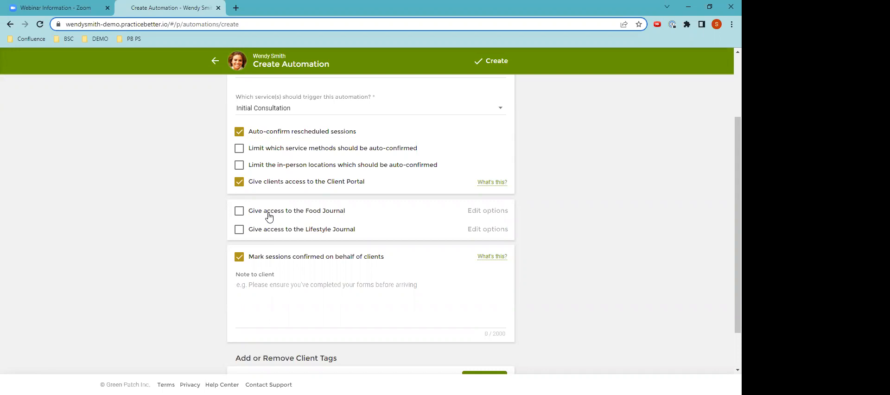
Grant access to the Food Journal and Lifestyle Journal, keep sessions marked confirmed on behalf of clients, and create the automation
click(239, 212)
click(239, 230)
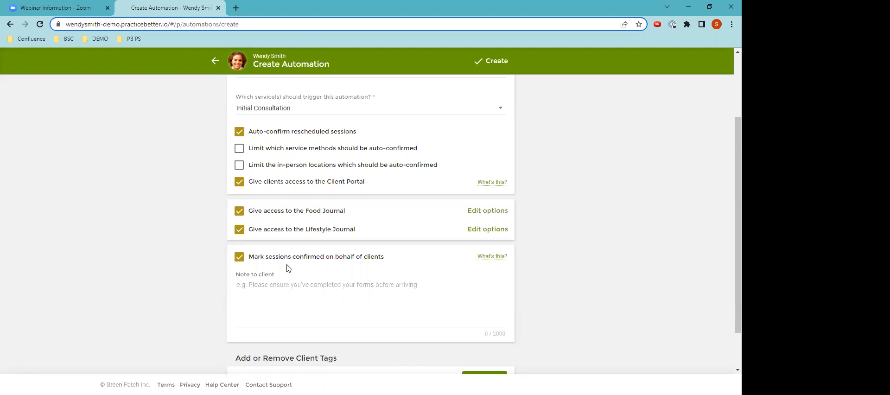
click(239, 258)
click(239, 261)
click(492, 67)
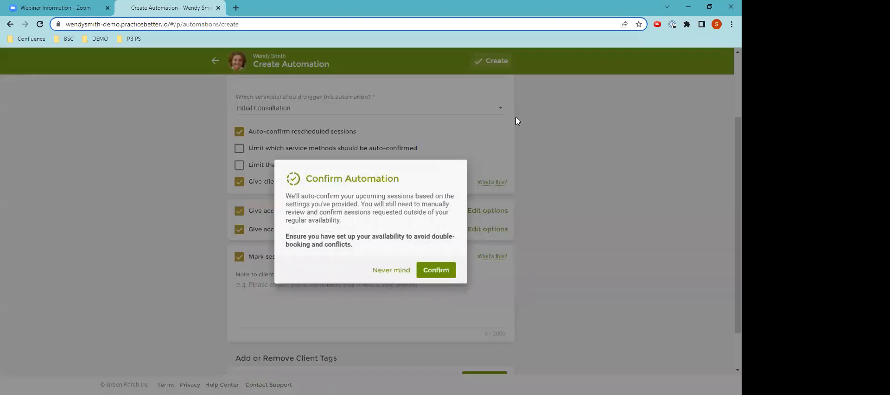
click(430, 274)
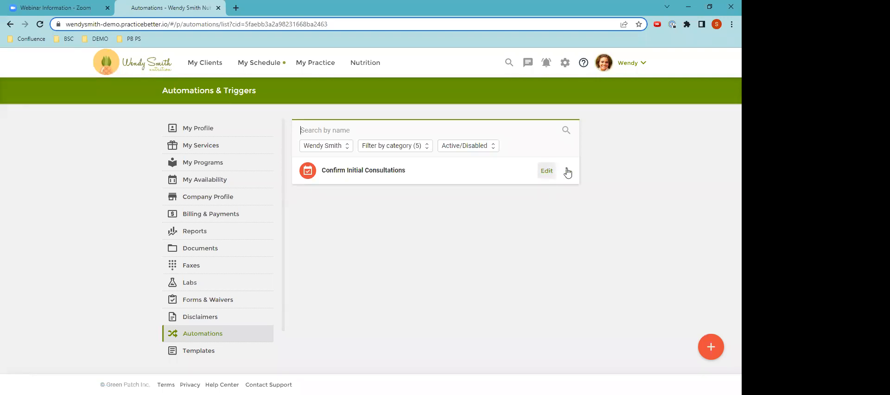
Check the actions available for the Confirm Initial Consultations automation and start a new one for sending forms after a booking is confirmed
click(566, 171)
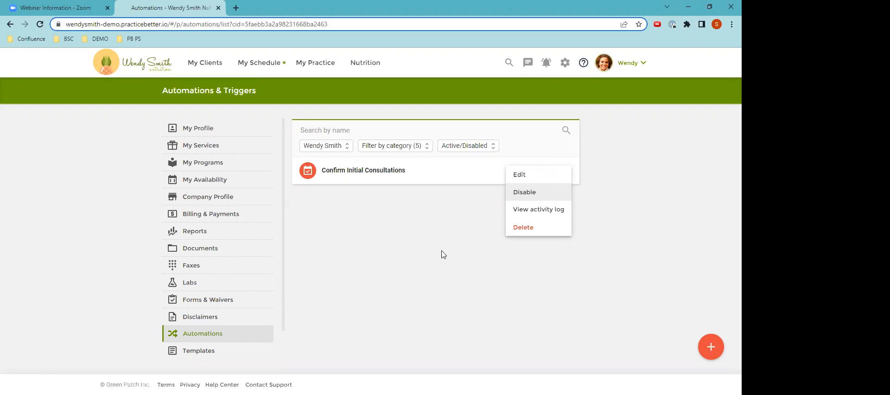
click(612, 290)
click(709, 347)
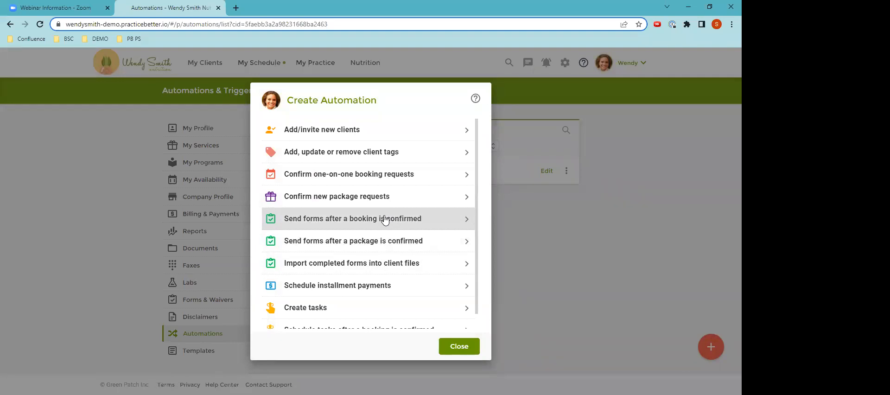
click(335, 220)
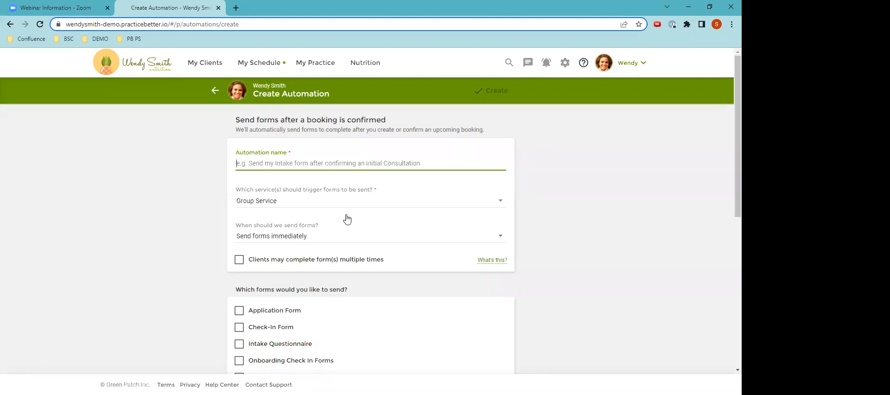
Name the automation "Send intake Questionnaire after initial consult has been booked"
text(Send i)
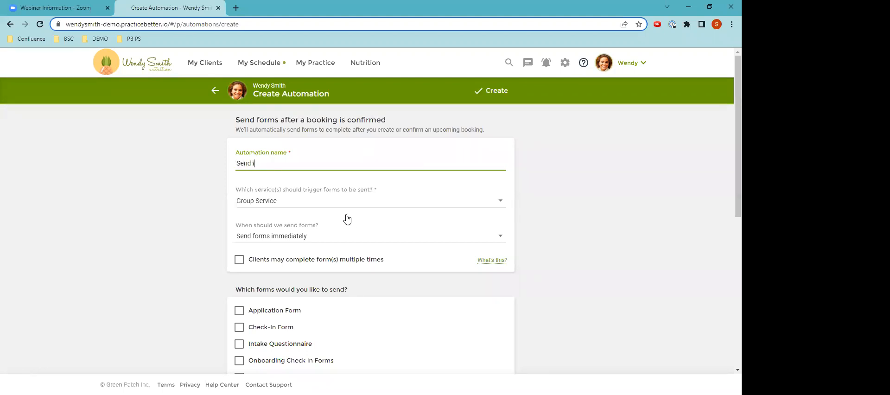
text(ntake Questionnaire after initial consult)
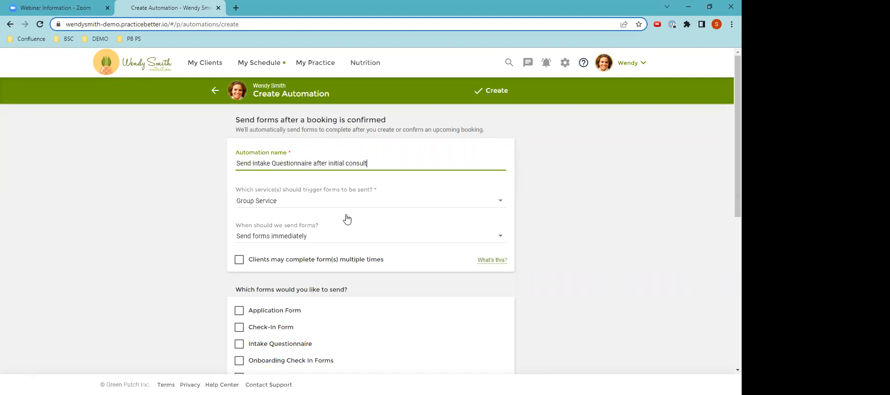
text( has been booked)
Make Initial Consultation the only service that triggers the forms, removing Group Service
click(332, 202)
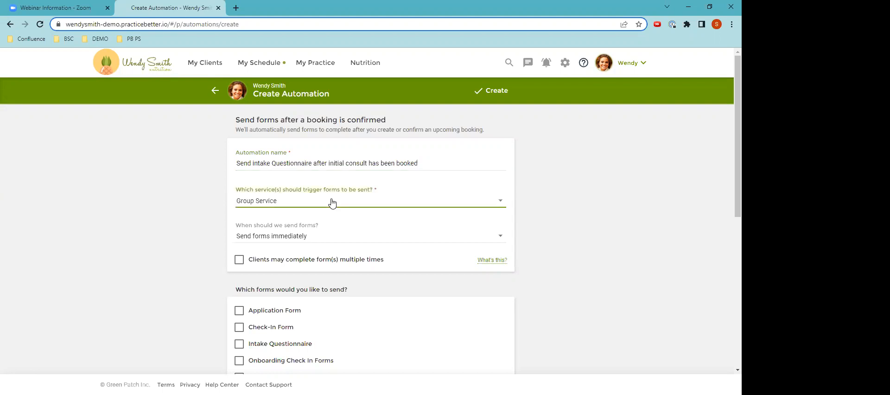
click(244, 271)
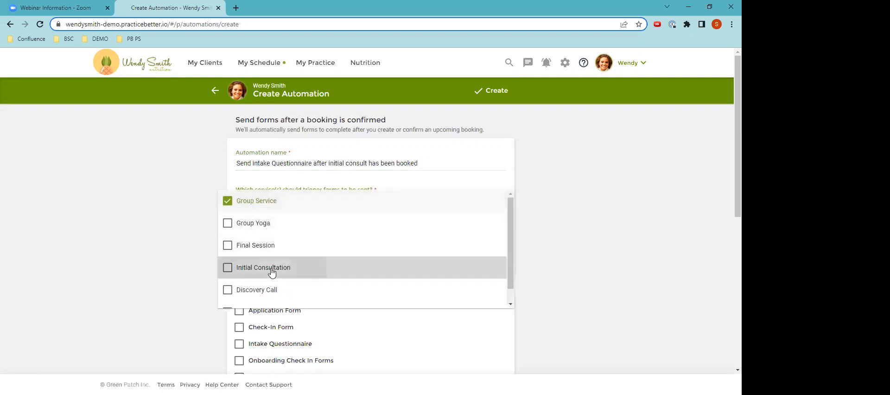
click(229, 202)
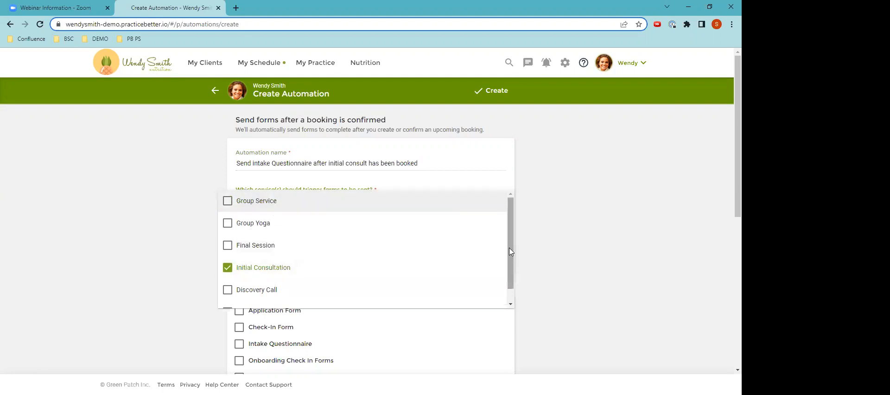
scroll(509, 252, down, 1)
scroll(508, 248, up, 1)
drag(508, 259, 506, 273)
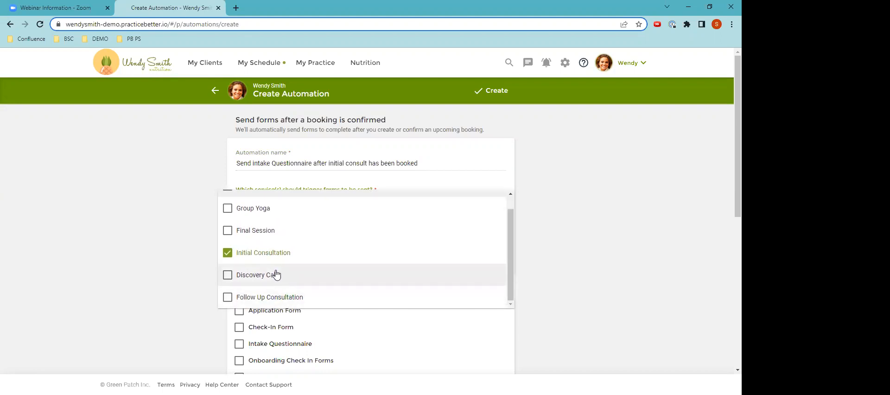
click(193, 241)
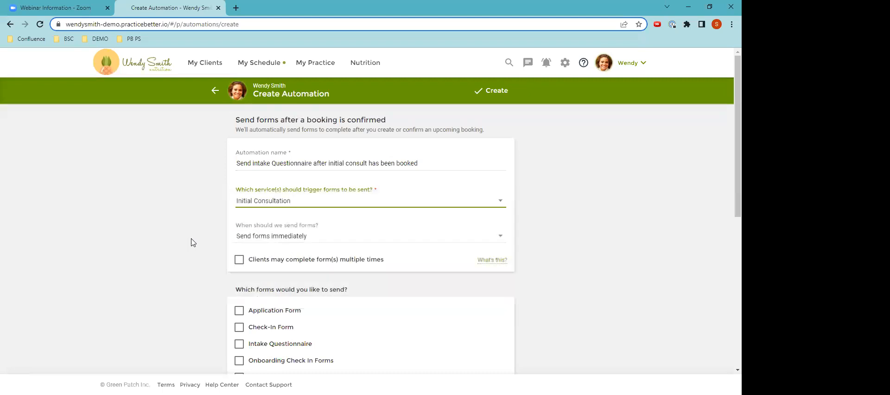
Try scheduling the forms before or after the session date, review the timing choices, and revert to sending forms immediately
click(294, 238)
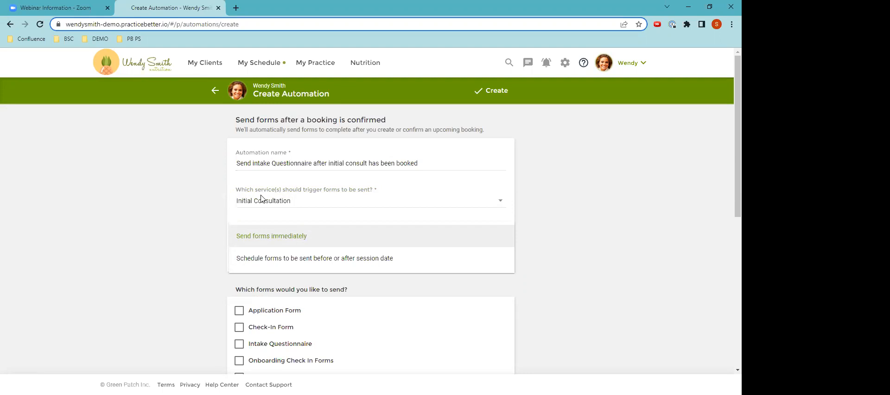
click(259, 258)
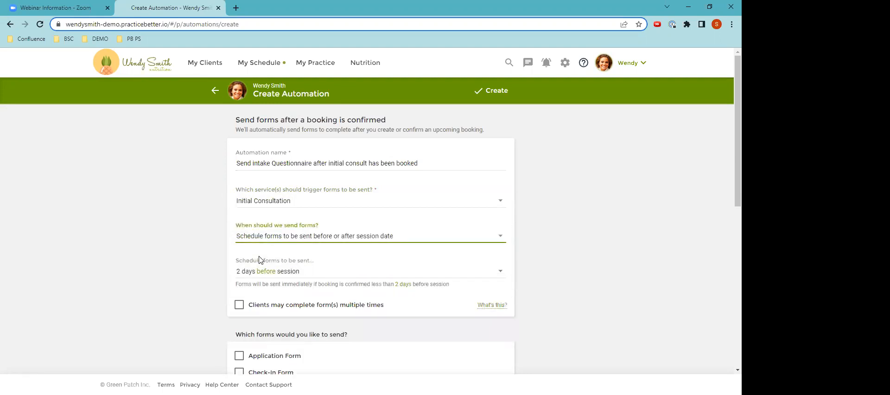
click(260, 272)
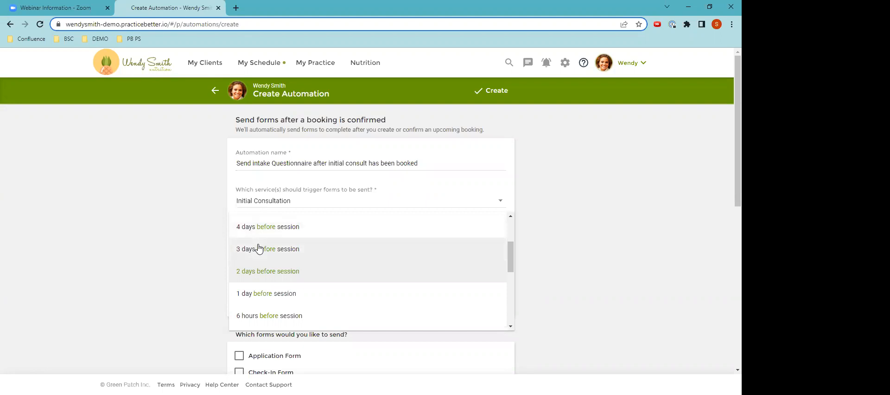
click(185, 248)
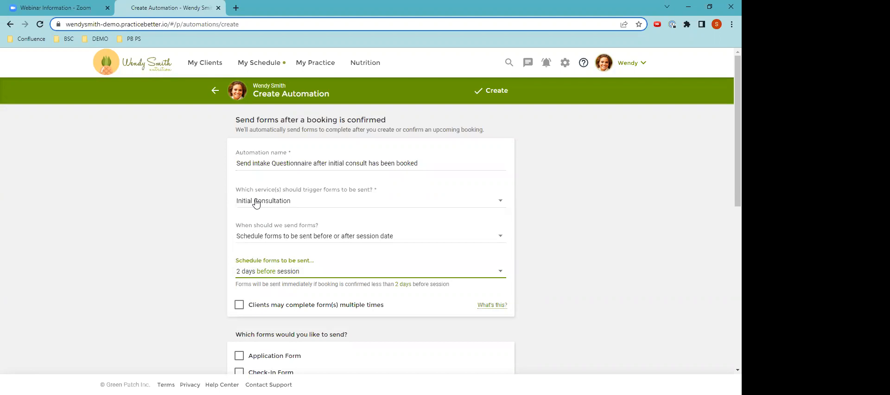
click(253, 235)
click(237, 220)
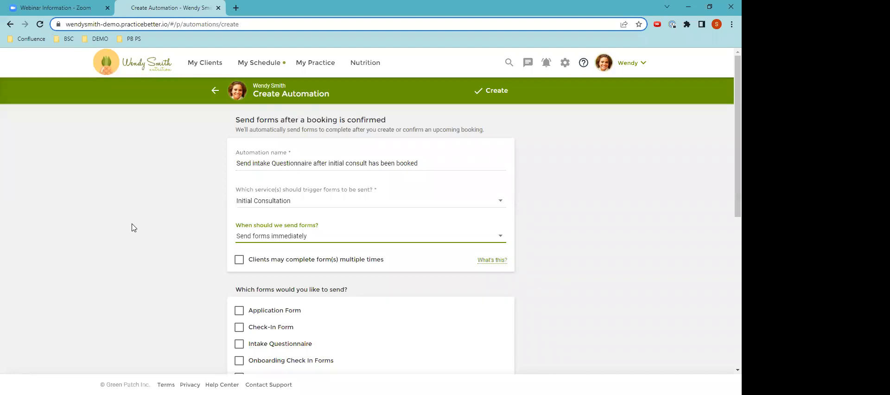
Select the Intake Questionnaire as the form to send and create the automation
scroll(162, 258, down, 2)
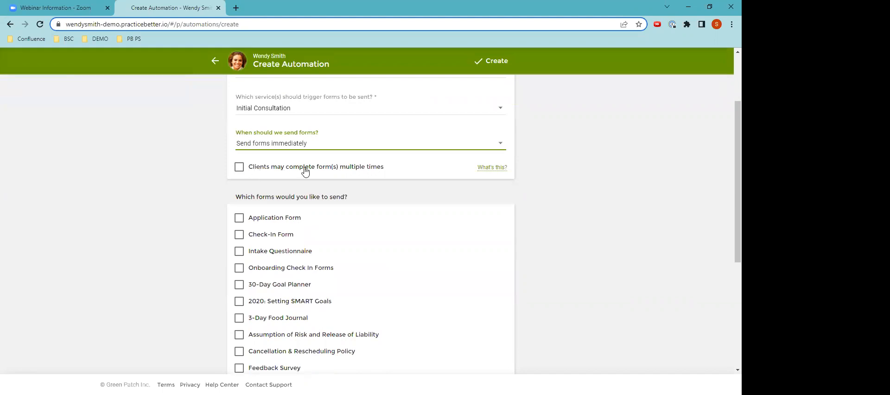
click(238, 253)
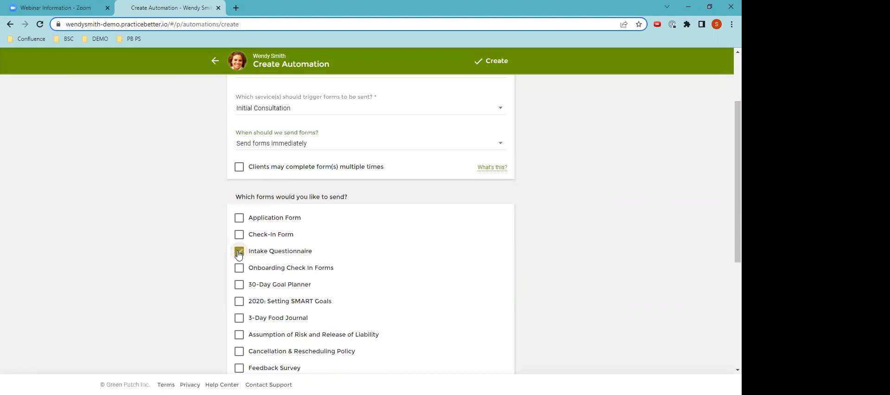
scroll(295, 269, down, 2)
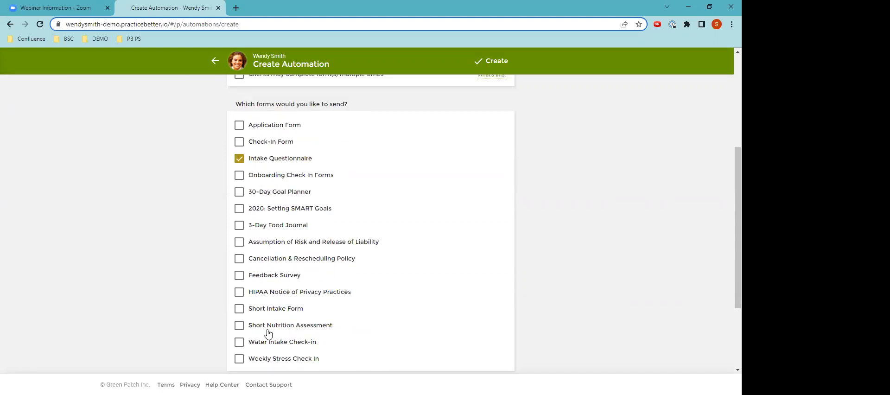
scroll(278, 260, up, 2)
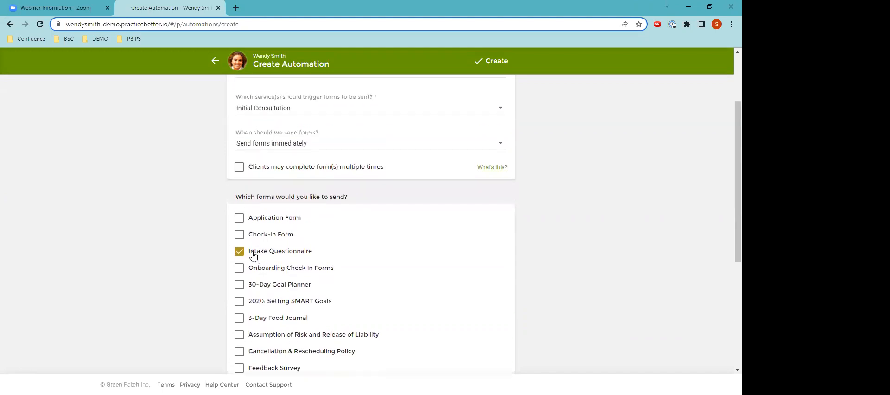
scroll(287, 284, up, 2)
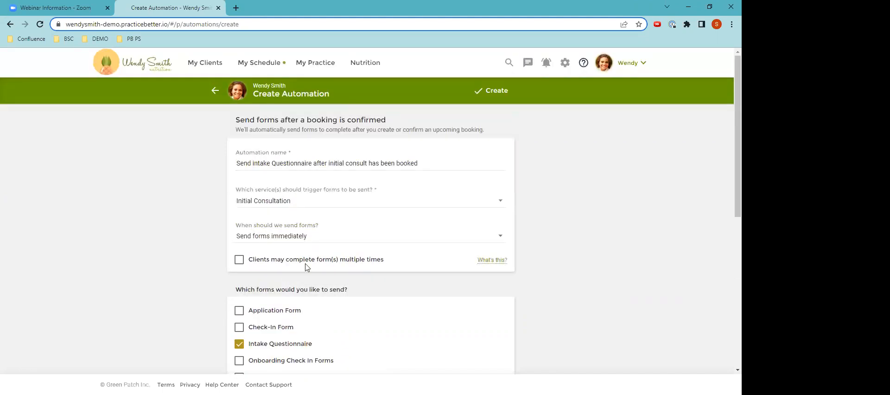
click(501, 95)
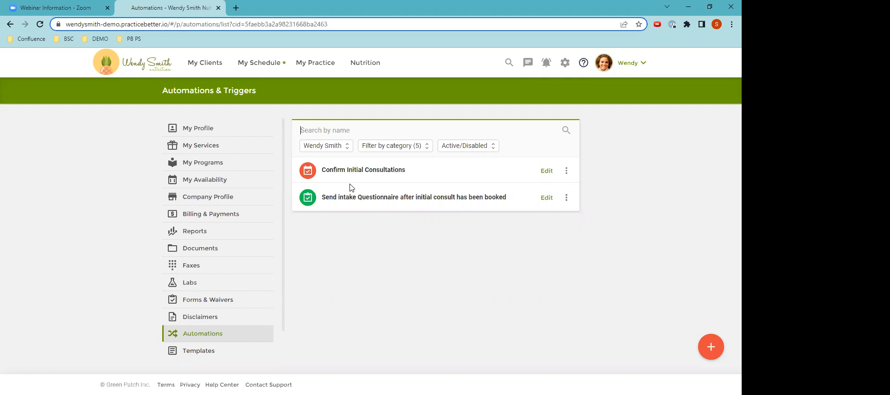
Return to the practice's home page
click(143, 63)
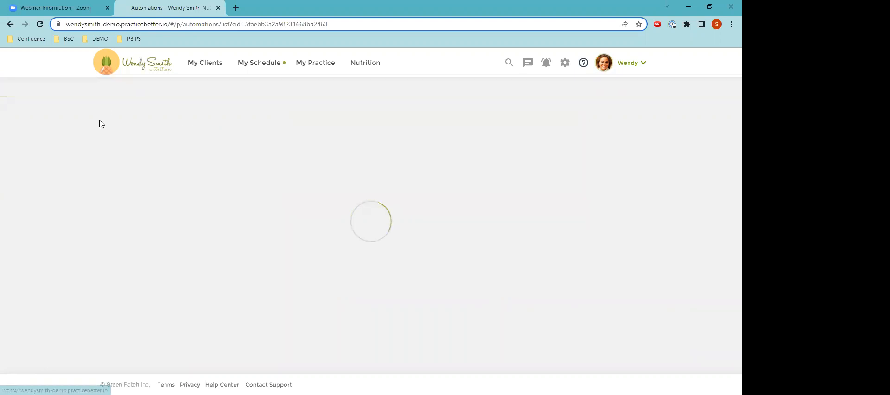
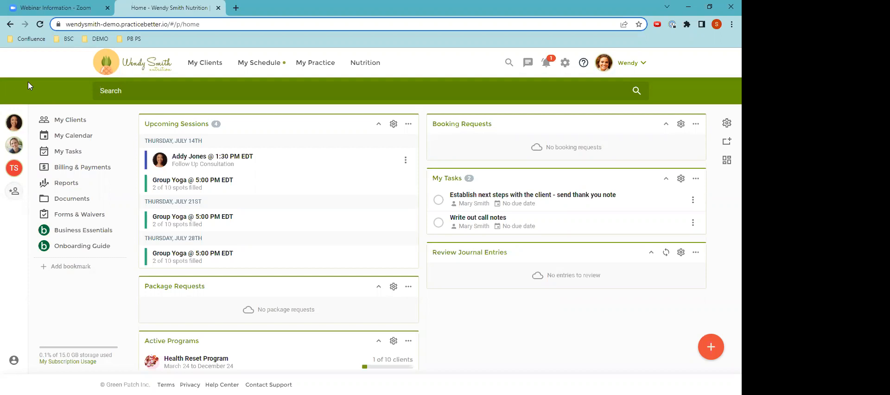
Open the full client list, make the client tagged Janes Clients a favourite in place of the last favourite, and return home
click(253, 88)
click(205, 63)
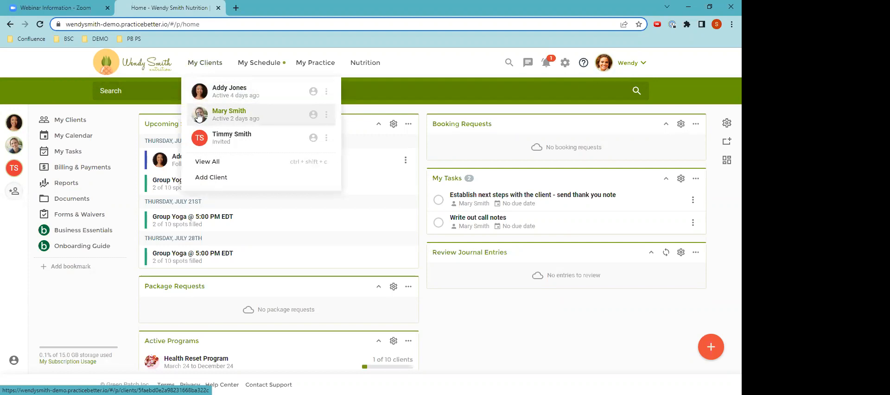
click(202, 162)
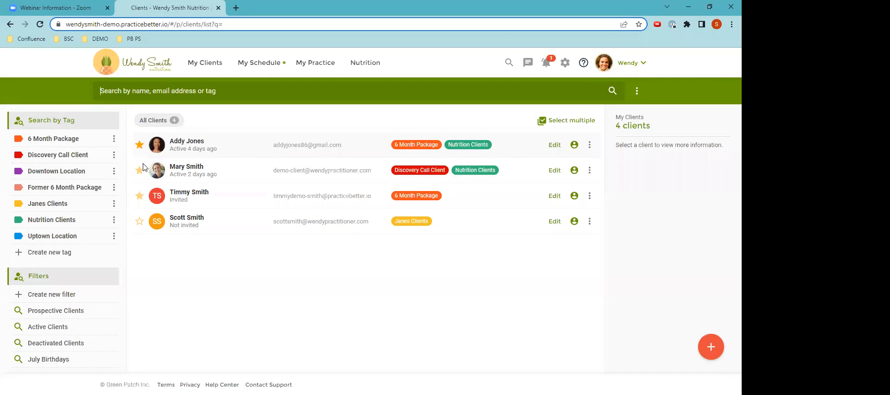
click(139, 222)
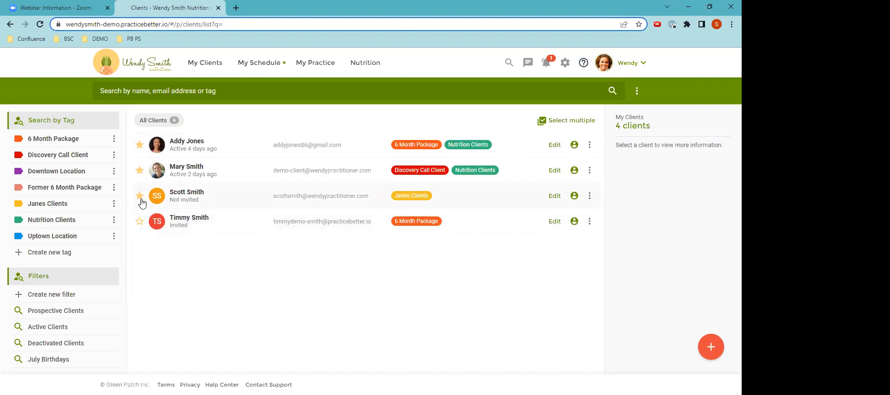
click(142, 66)
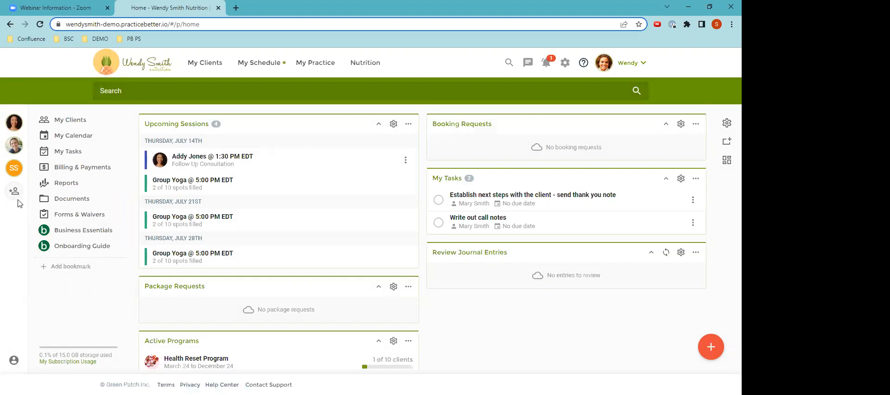
Open the second favourite client's record and view its recent activity filtered by Billing and Bookings, returning to All categories
click(14, 147)
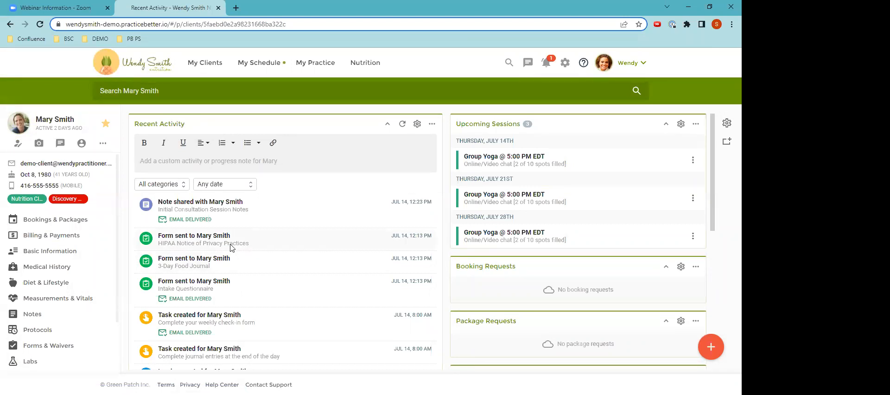
click(176, 187)
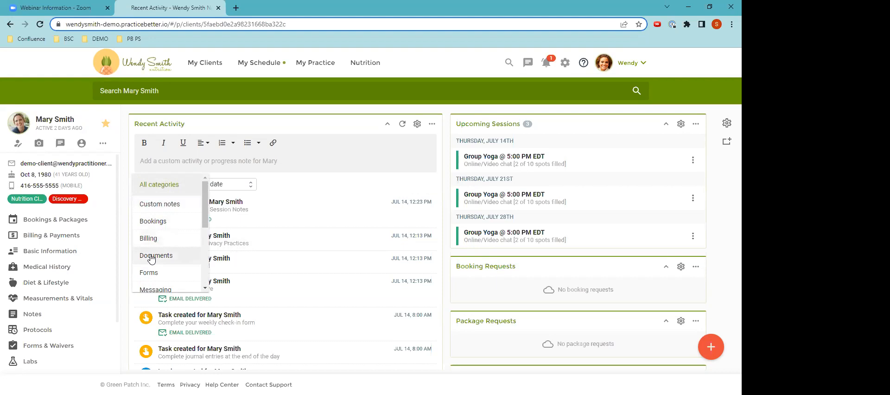
click(150, 238)
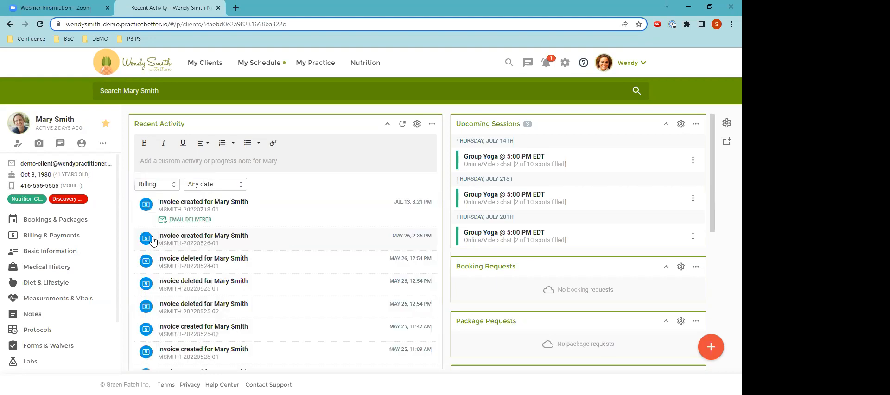
click(153, 181)
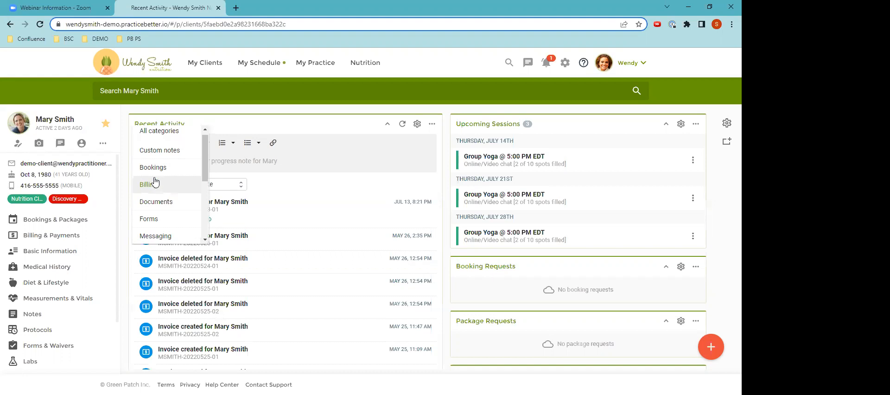
click(153, 167)
click(156, 188)
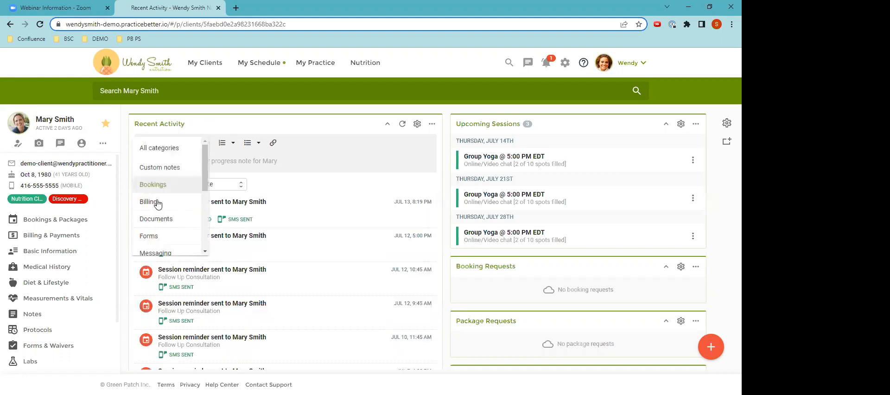
click(162, 148)
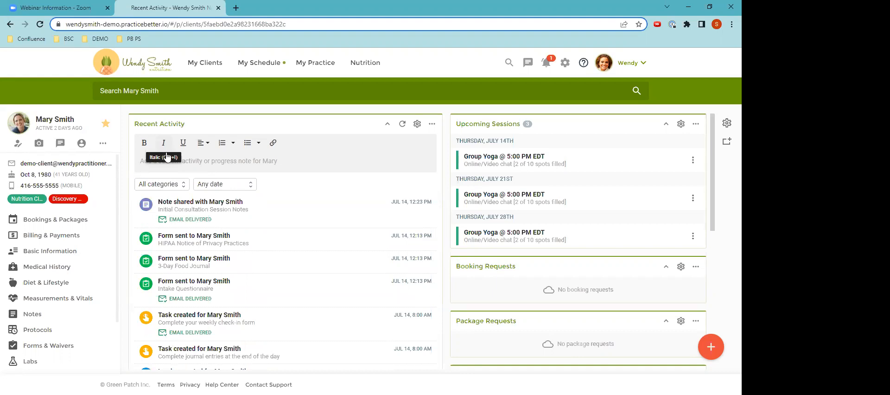
Filter the client's recent activity to This month and review the entries
click(212, 185)
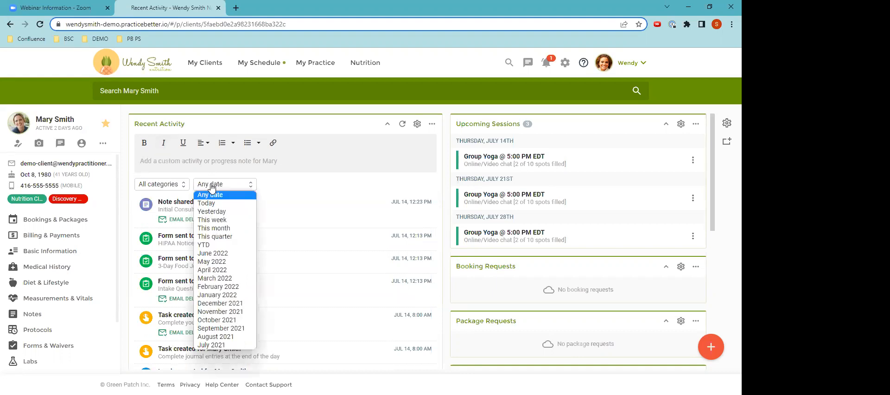
click(220, 230)
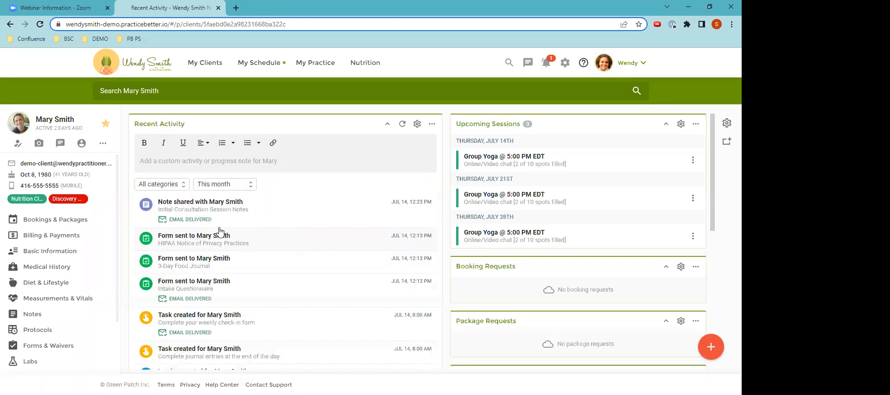
scroll(221, 232, down, 1)
scroll(222, 232, down, 5)
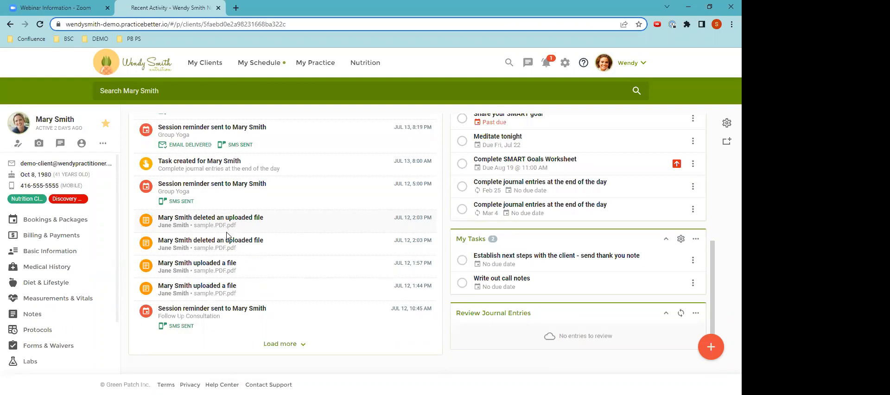
scroll(433, 190, up, 4)
scroll(433, 190, up, 3)
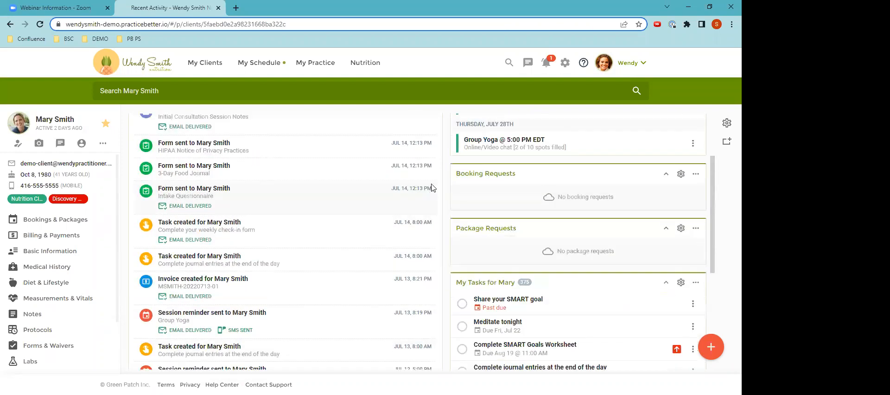
Try collapsing and re-expanding the client's Recent Activity and My Tasks widgets, and look over the rest of the dashboard
click(387, 124)
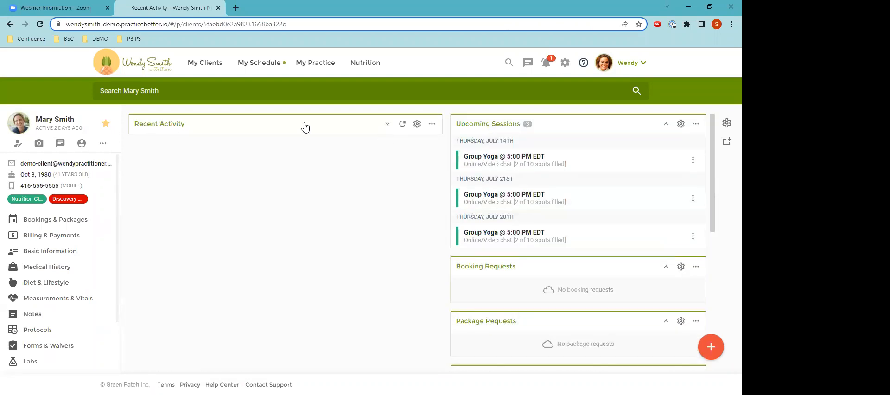
click(387, 125)
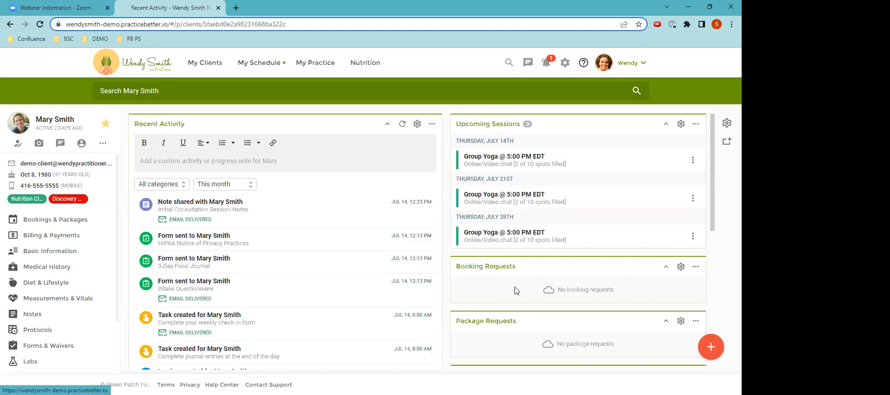
scroll(524, 318, down, 3)
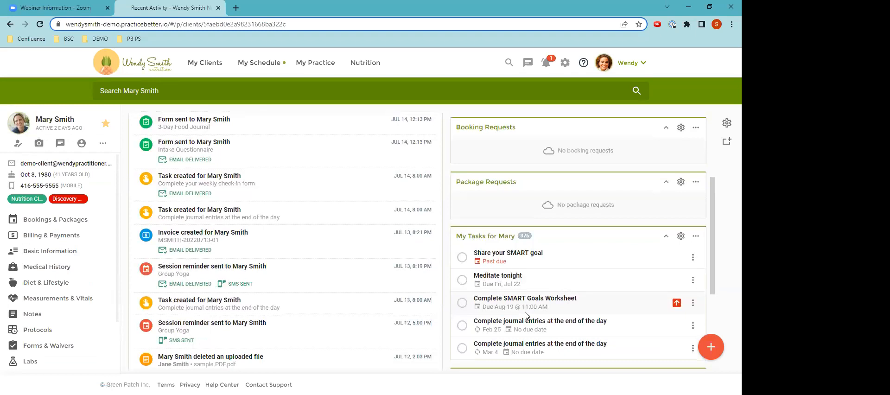
scroll(526, 315, up, 1)
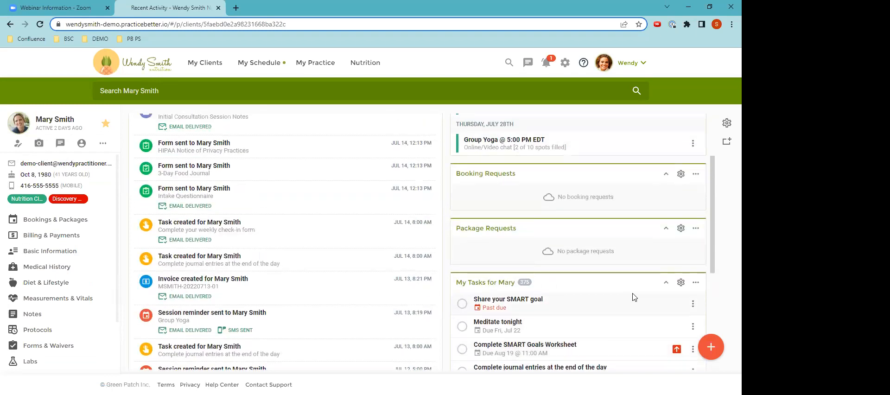
click(665, 284)
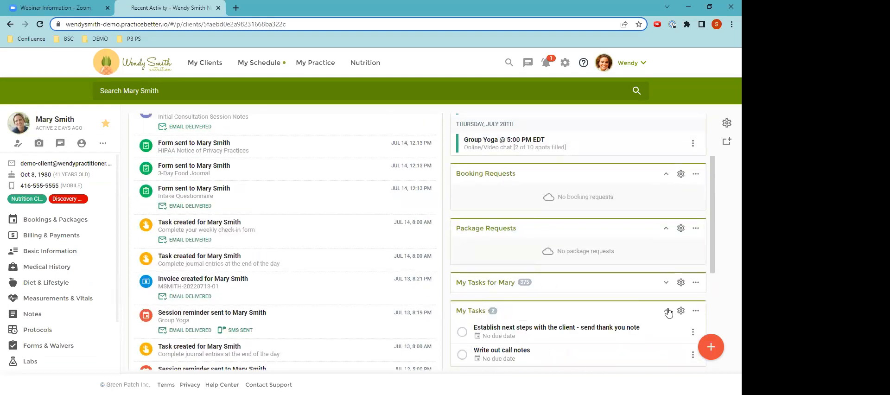
click(665, 282)
scroll(606, 301, up, 2)
scroll(575, 288, down, 4)
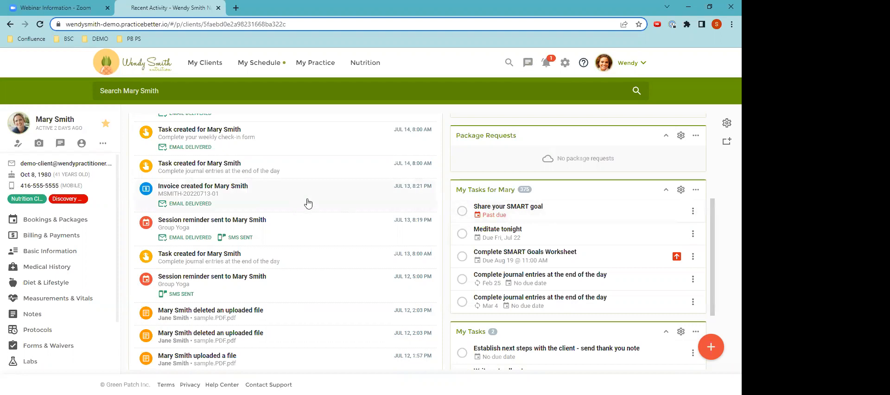
scroll(305, 203, up, 4)
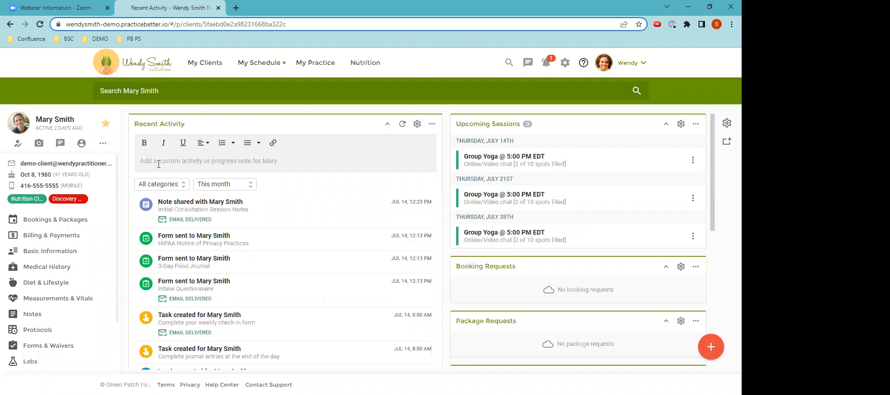
Add a progress note that the client stopped in the office to pick up her supplements, and unpin it
click(159, 161)
text(Marty)
key(BackSpace)
key(BackSpace)
text(y stopped in the office to pick up her supplements)
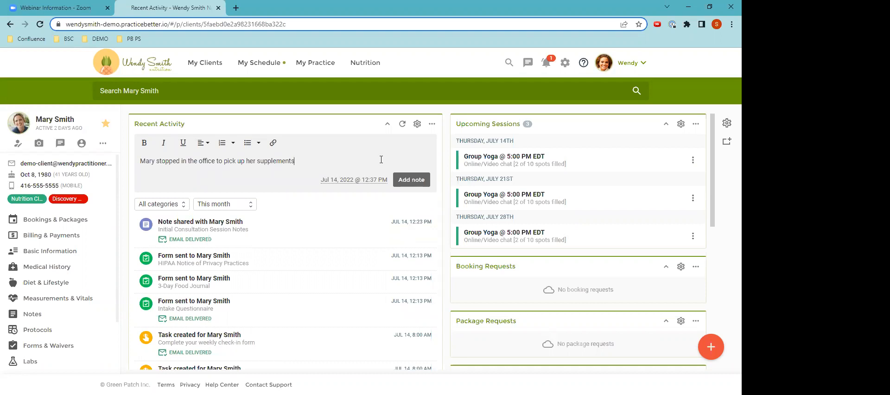
click(408, 179)
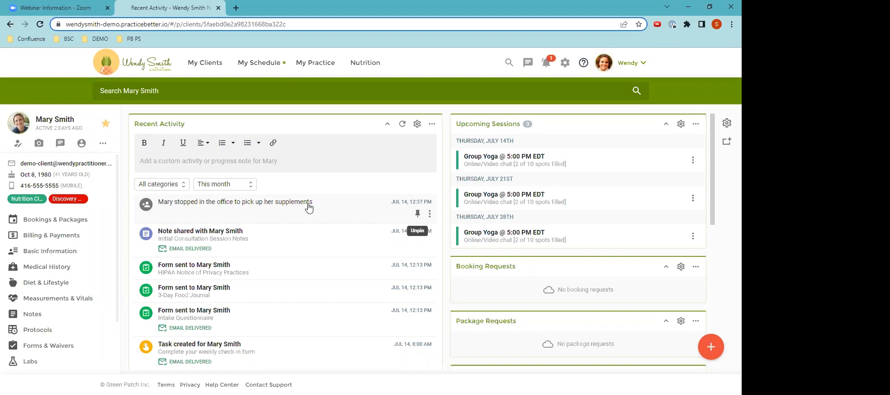
click(416, 214)
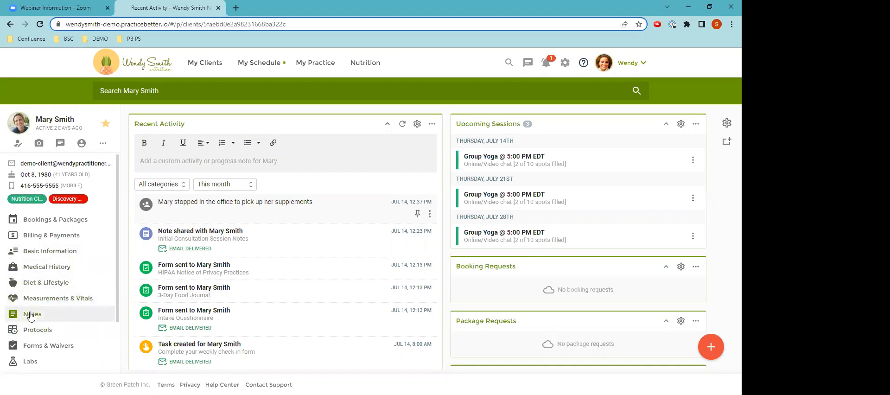
View the July 13 invoice from the client's recent activity, go back to the record, and return to the practice's home page
scroll(214, 307, down, 1)
scroll(213, 307, down, 2)
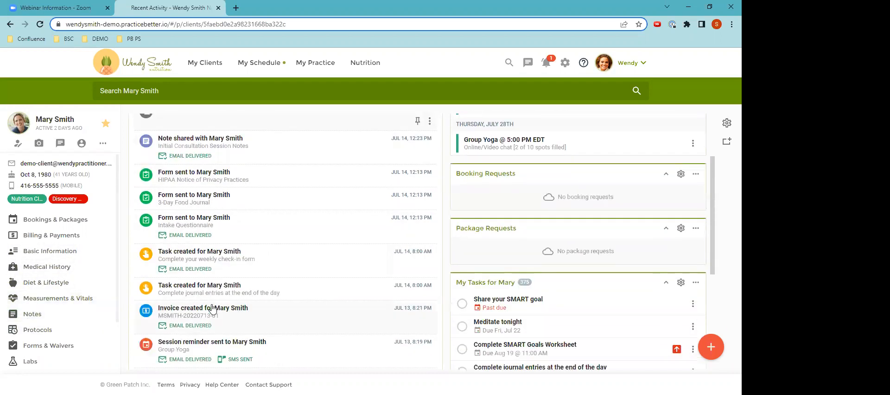
scroll(212, 309, up, 3)
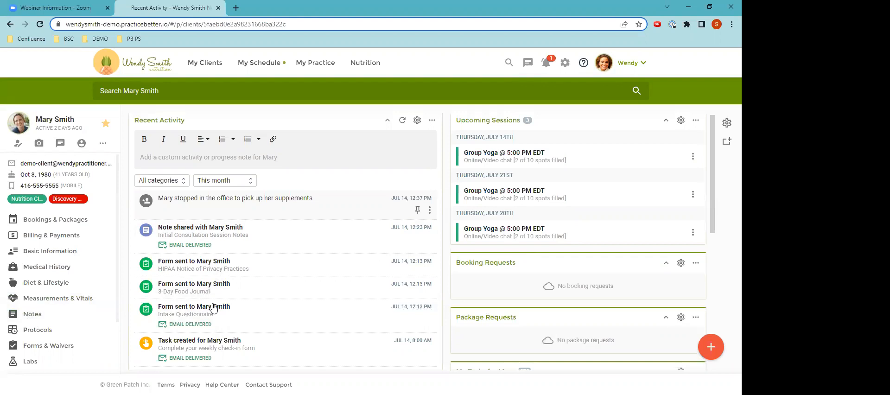
scroll(213, 307, down, 4)
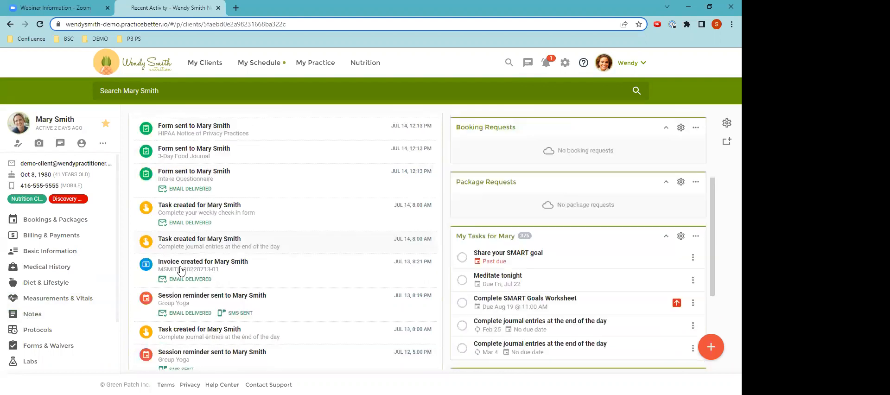
click(235, 268)
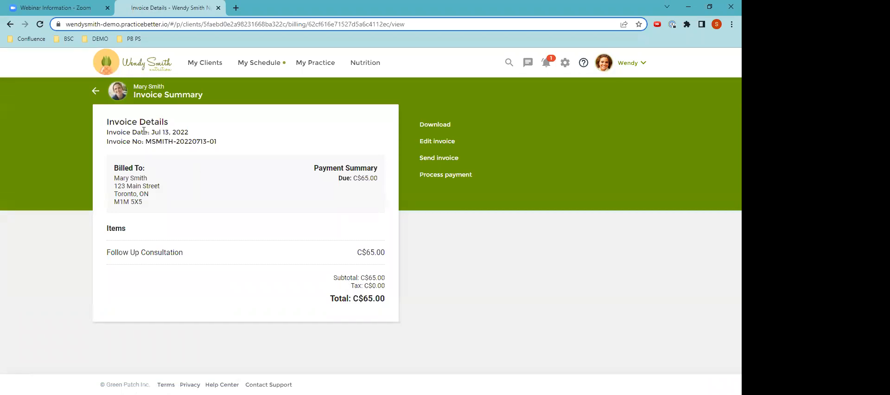
click(96, 91)
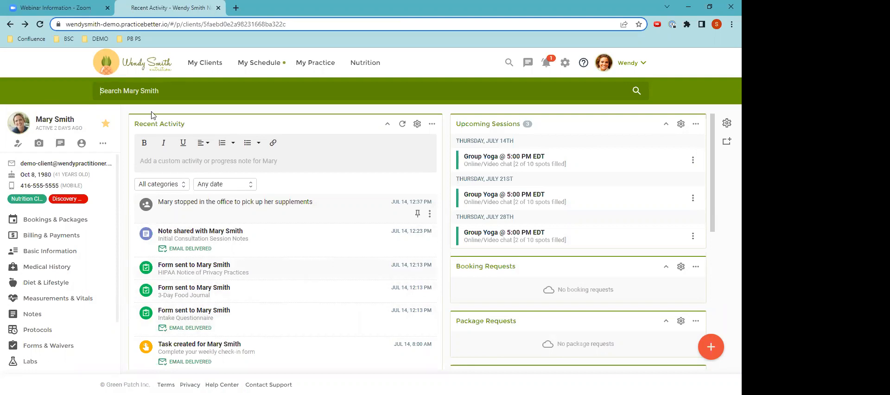
click(138, 65)
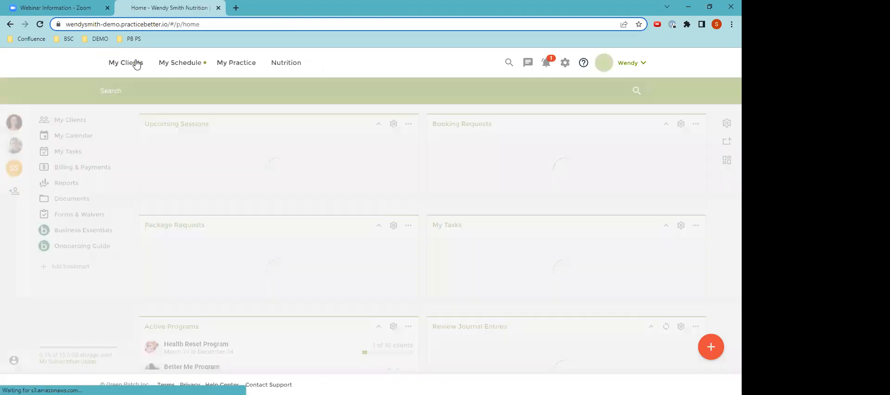